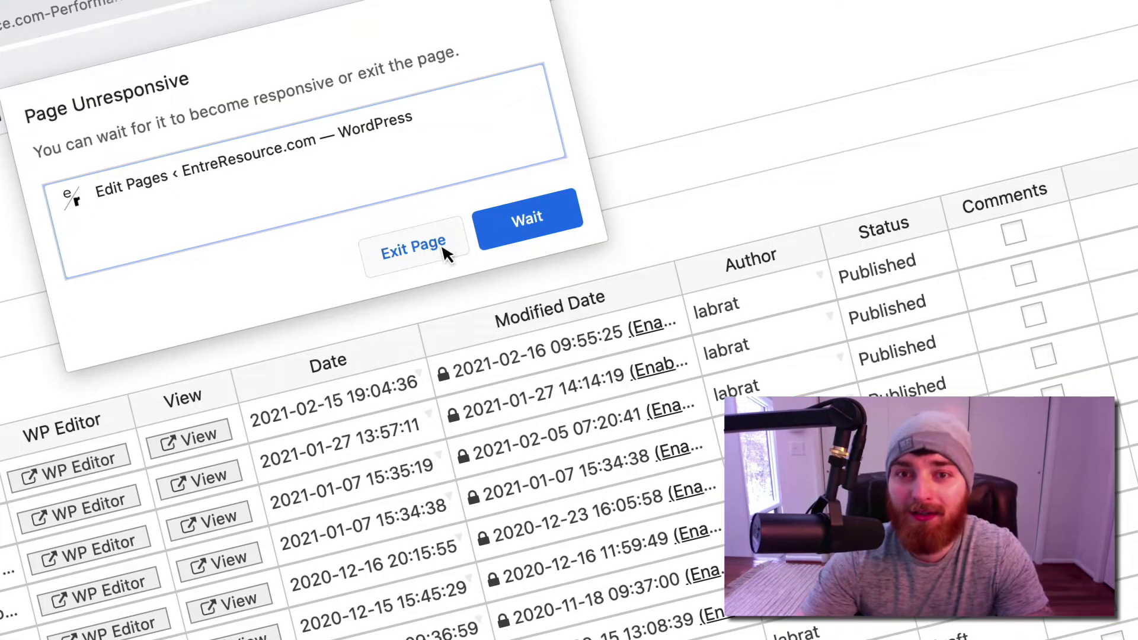
Keep waiting on the unresponsive page until the 46-page WP Sheet Editor spreadsheet loads
click(507, 227)
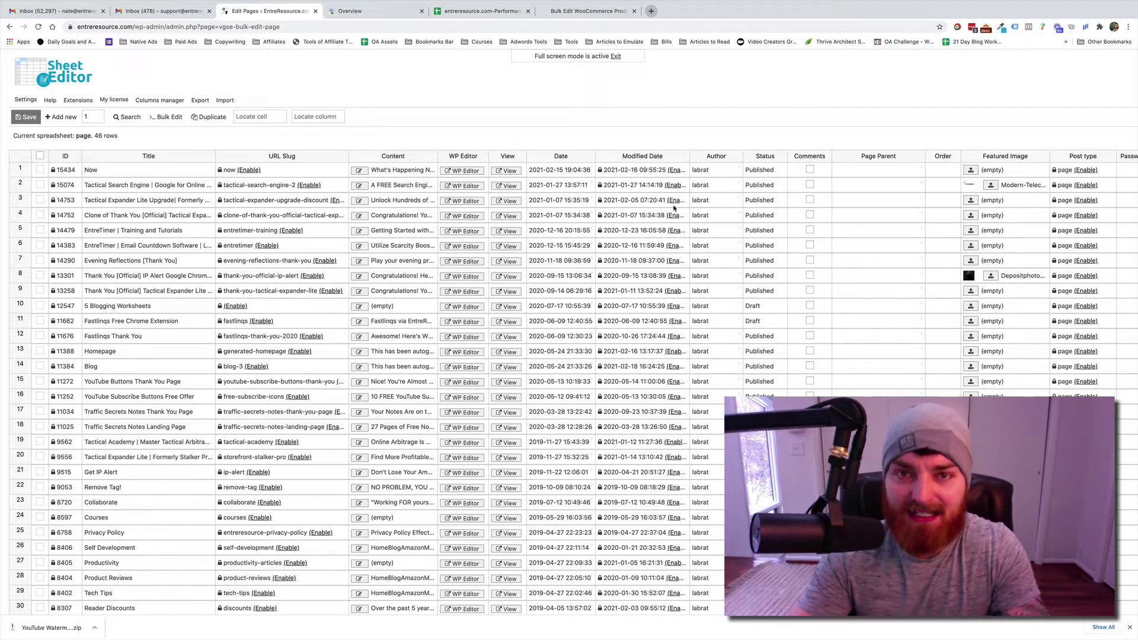
Load the entreresource.com WordPress admin in the spare Gmail tab
click(195, 12)
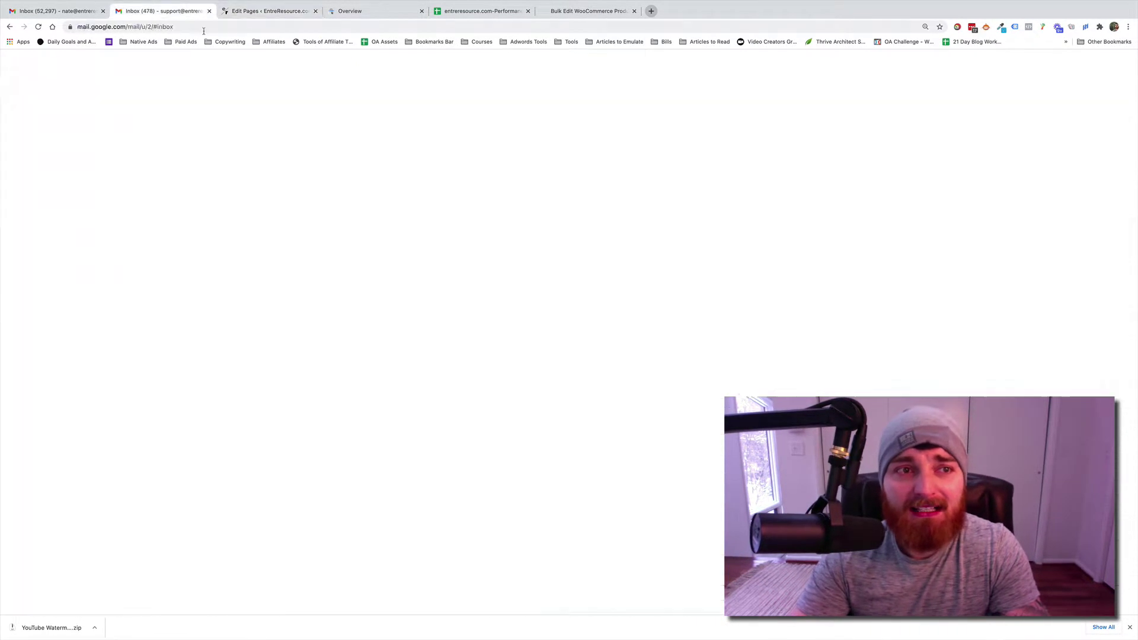
click(203, 27)
text(entreresource.com/)
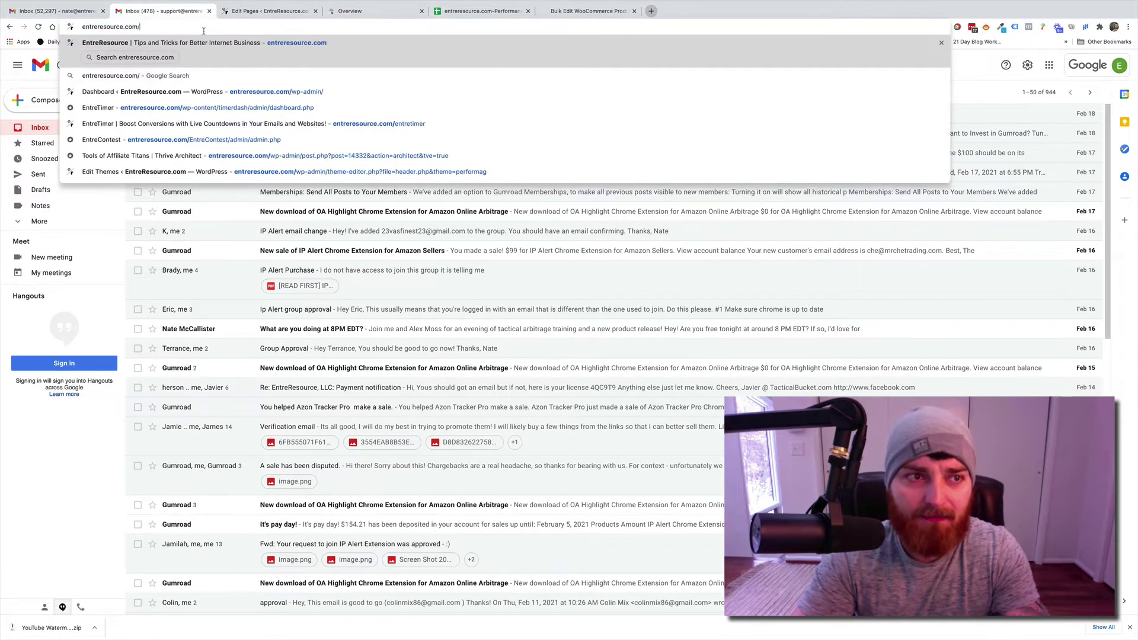
key(Return)
Review the Search Console overview, then bring up the Low Click Pages Worksheet
click(380, 12)
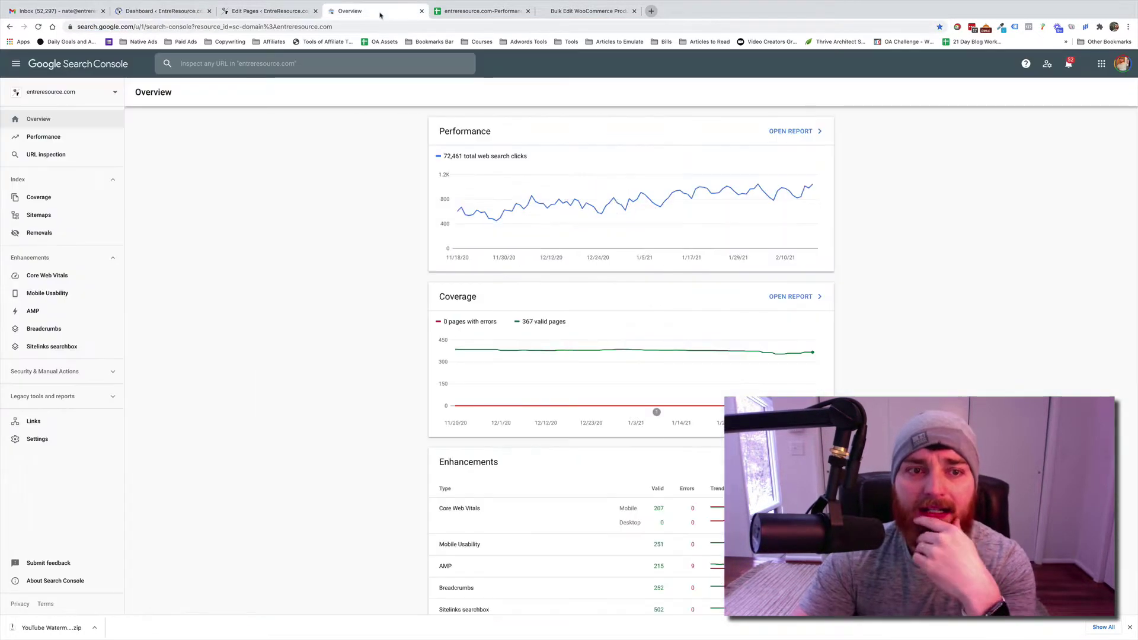
mouse_move(559, 240)
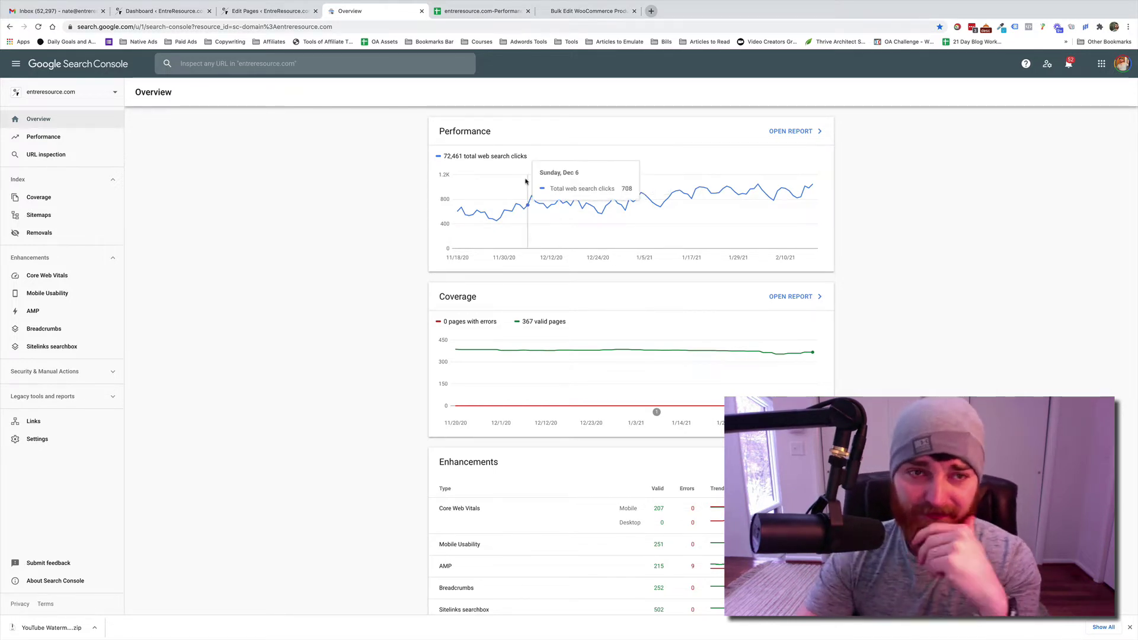
click(488, 9)
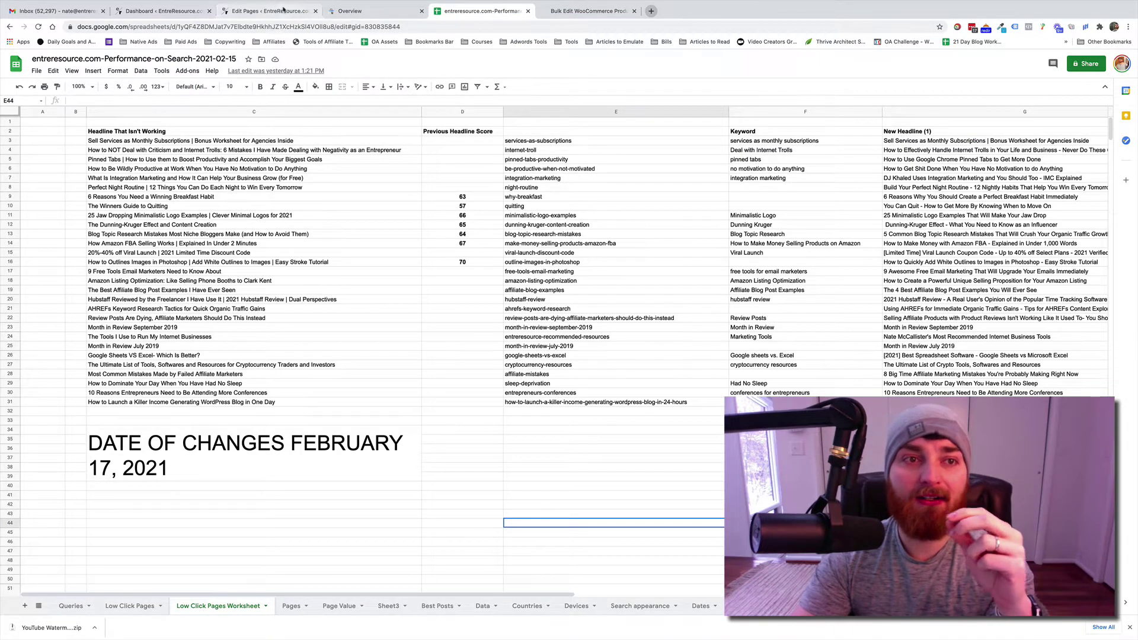
Go to WordPress All Posts and cancel a Quick Edit of the newest post
click(267, 11)
click(172, 14)
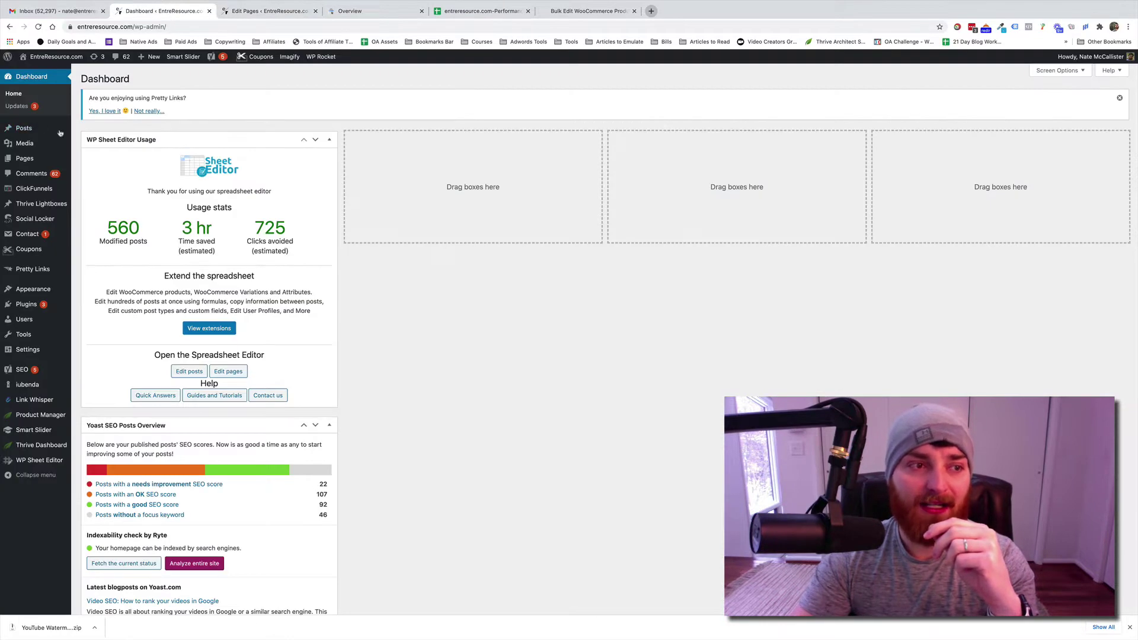
click(87, 134)
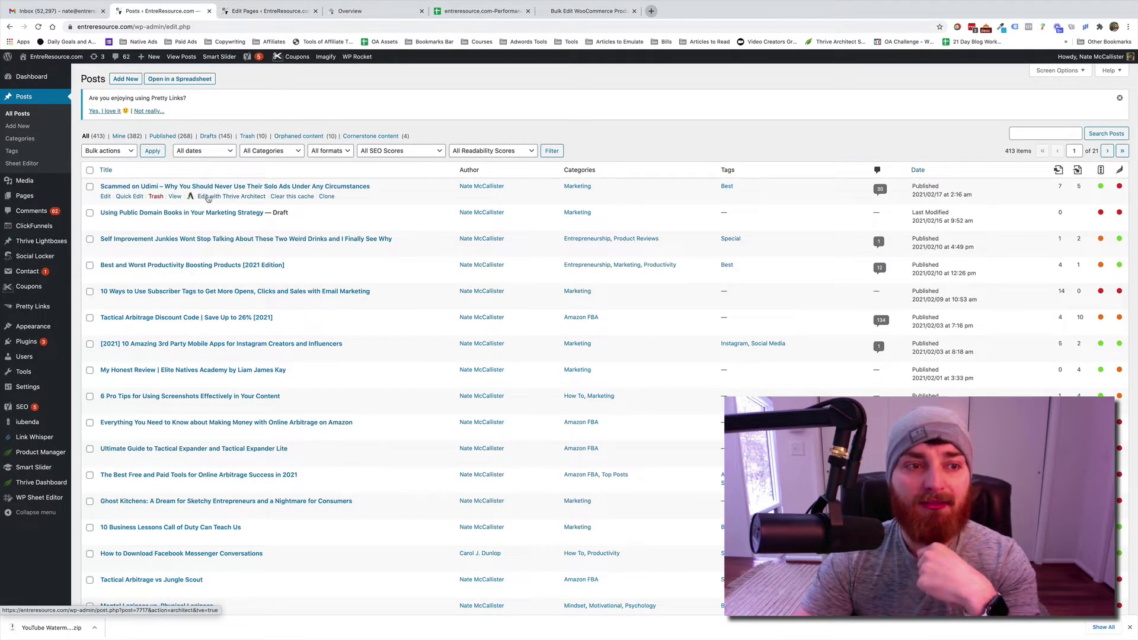
click(126, 198)
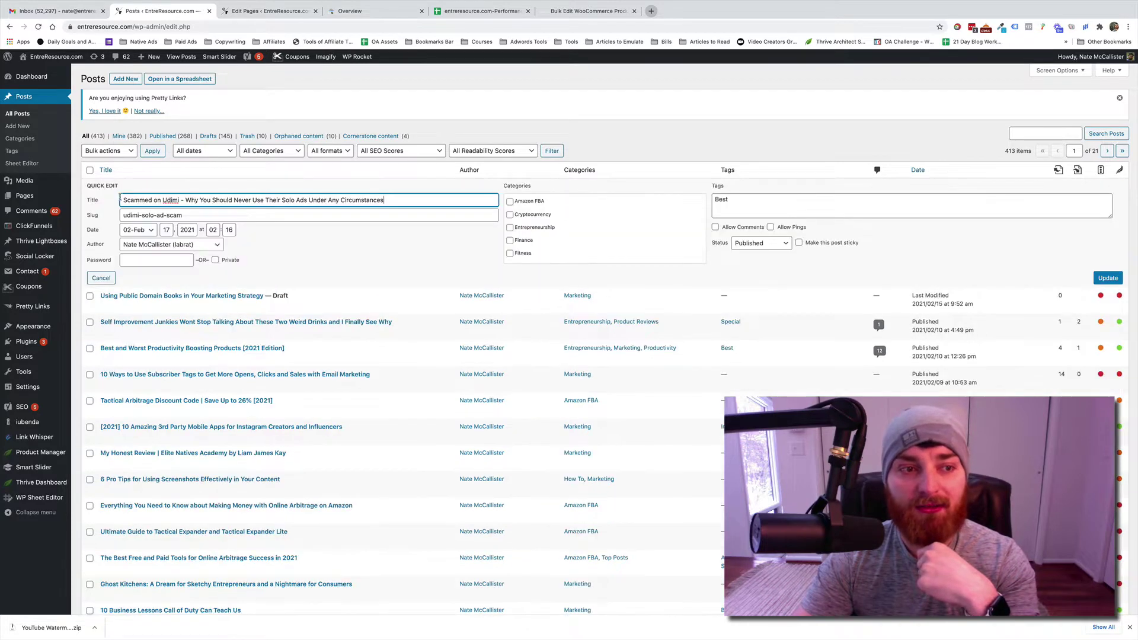
click(105, 278)
Open the Udimi solo ads post in the editor, selecting its title and showing the Yoast snippet
click(106, 198)
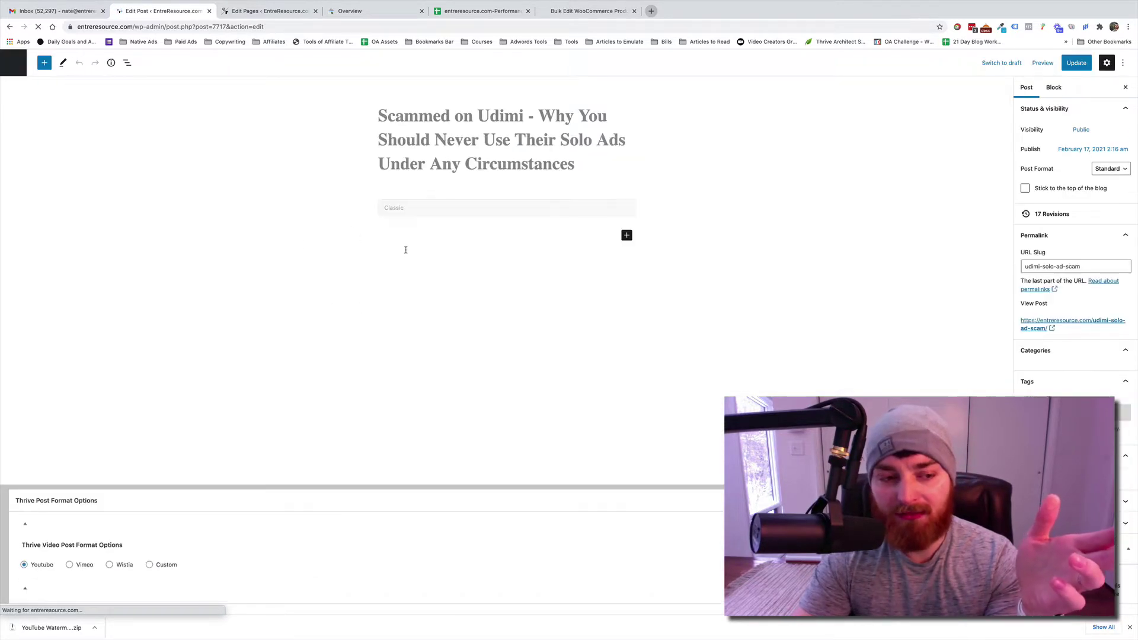
click(486, 156)
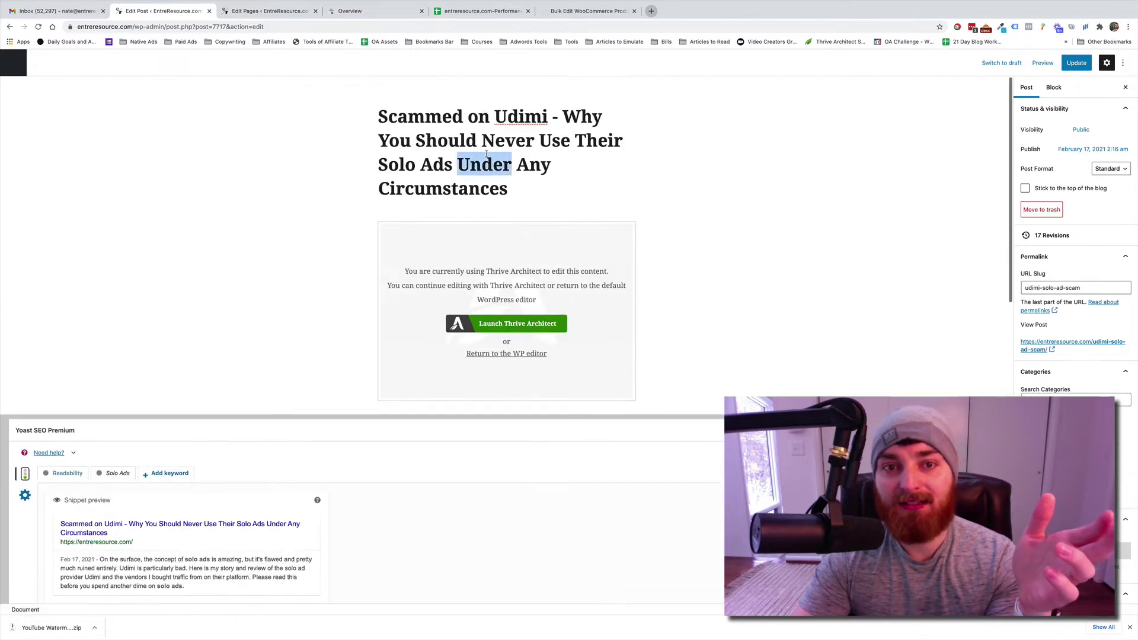
triple_click(487, 155)
scroll(486, 157, down, 3)
scroll(486, 159, down, 2)
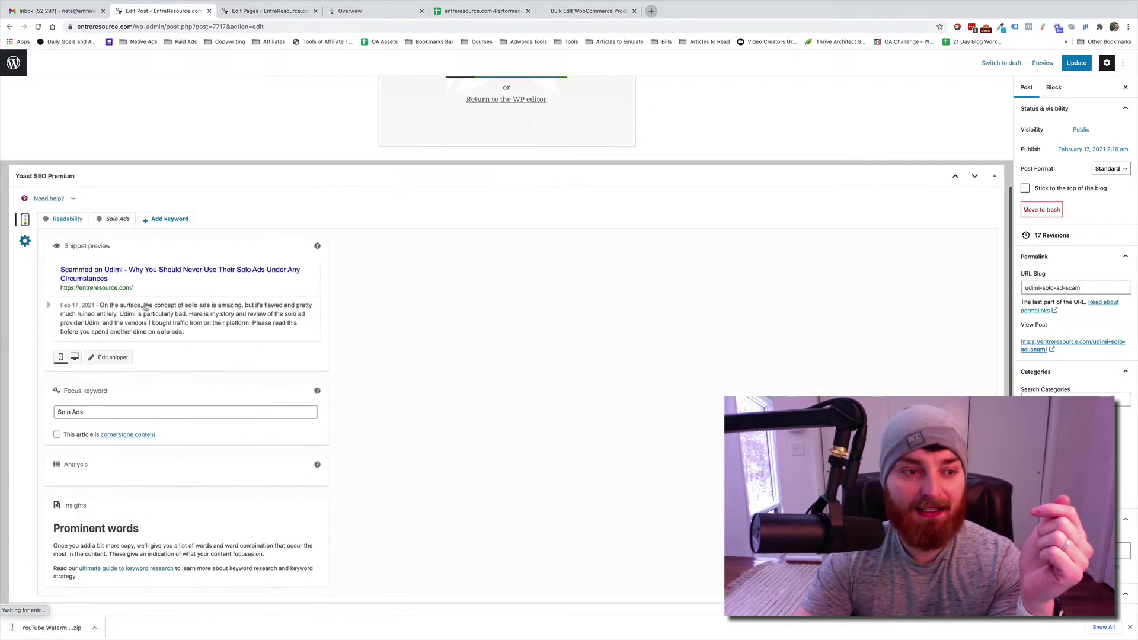
click(157, 270)
scroll(435, 423, up, 5)
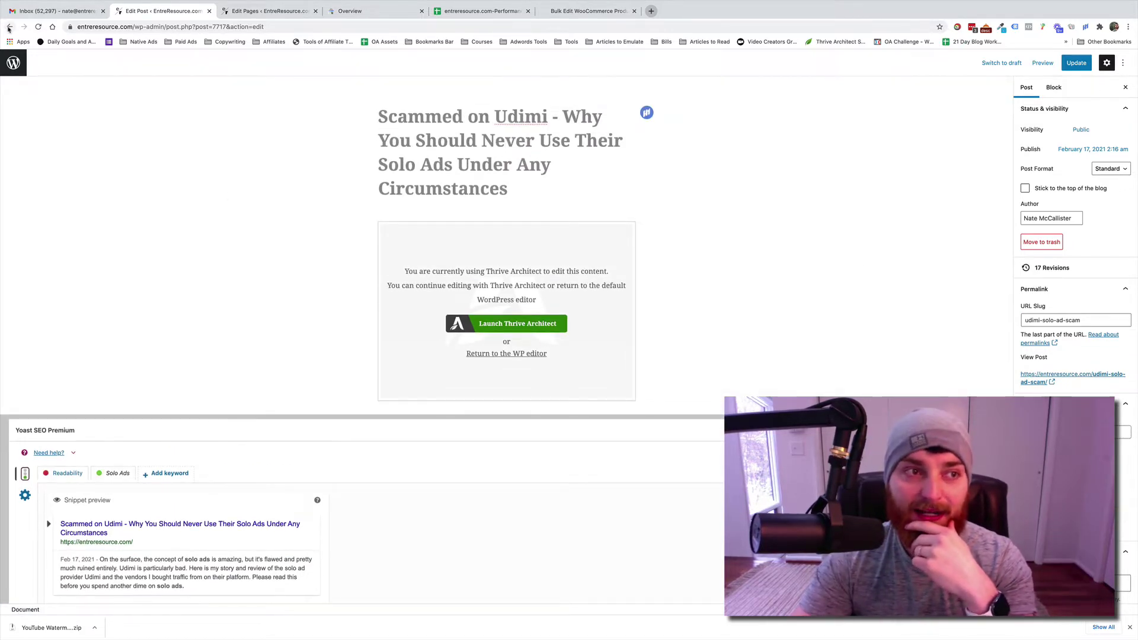
Compare the old headline in C4 against the WordPress posts list, ending on Search Console
click(9, 27)
click(475, 12)
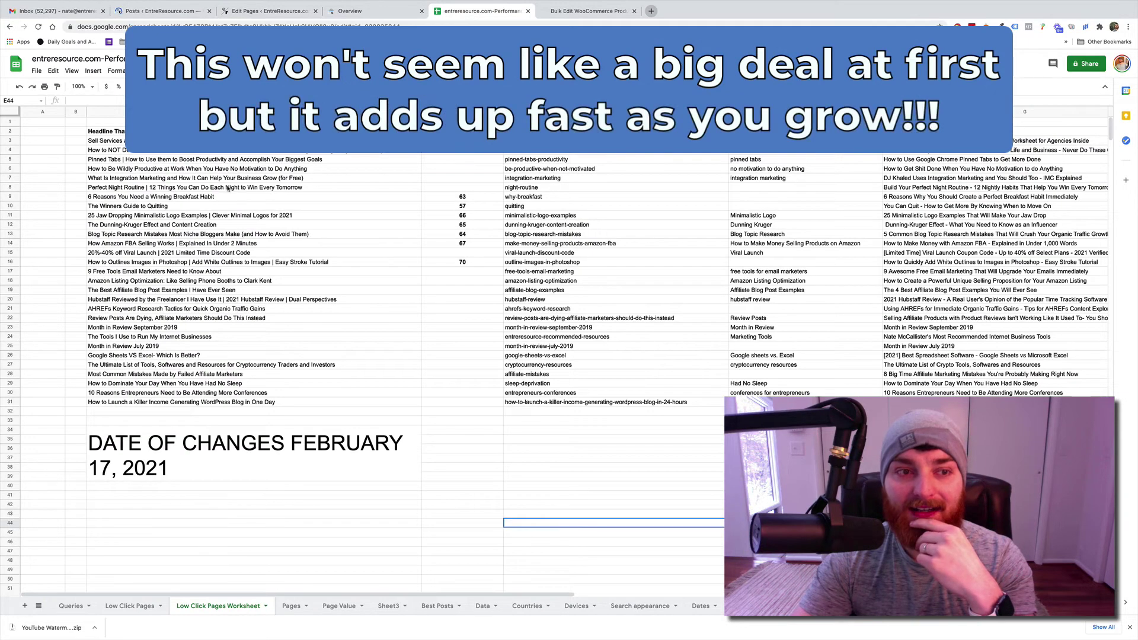
click(225, 152)
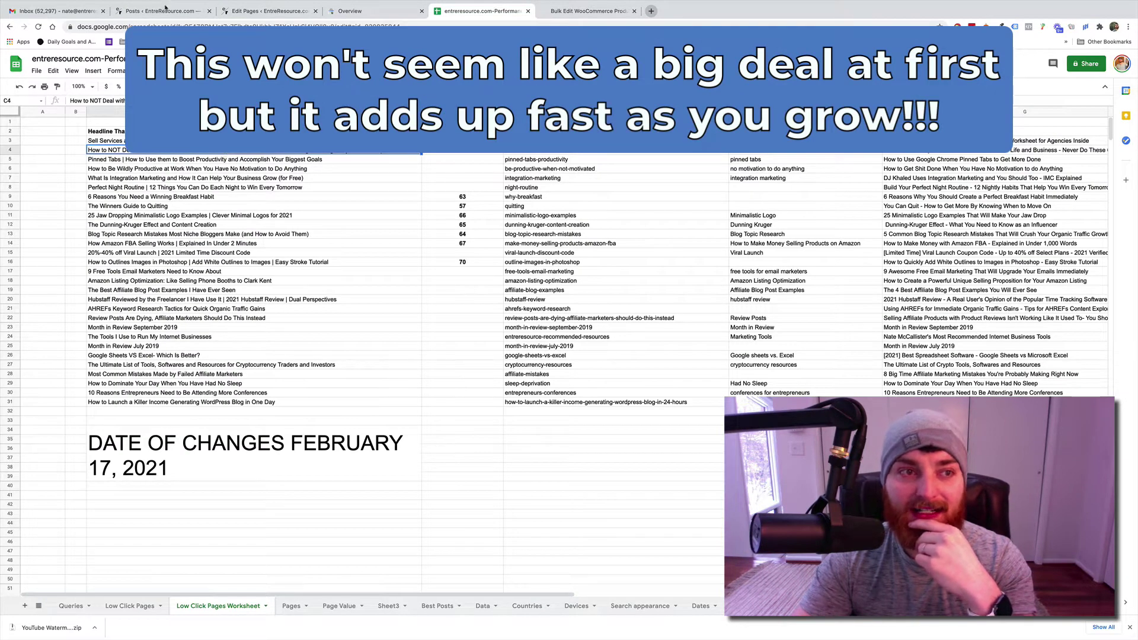
click(161, 12)
click(1044, 131)
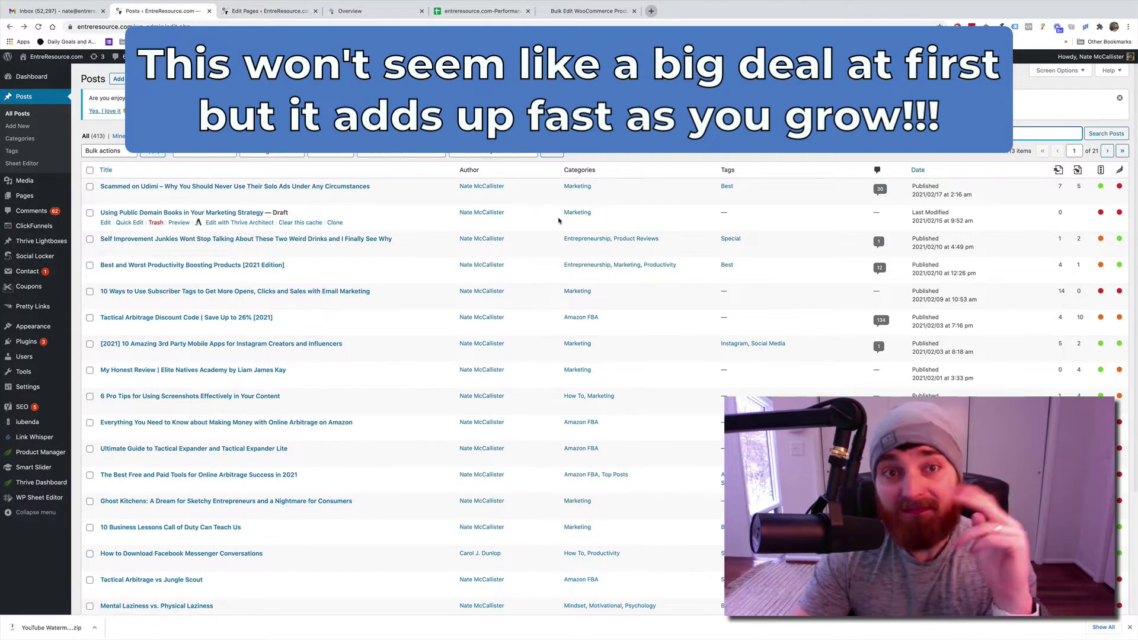
click(478, 12)
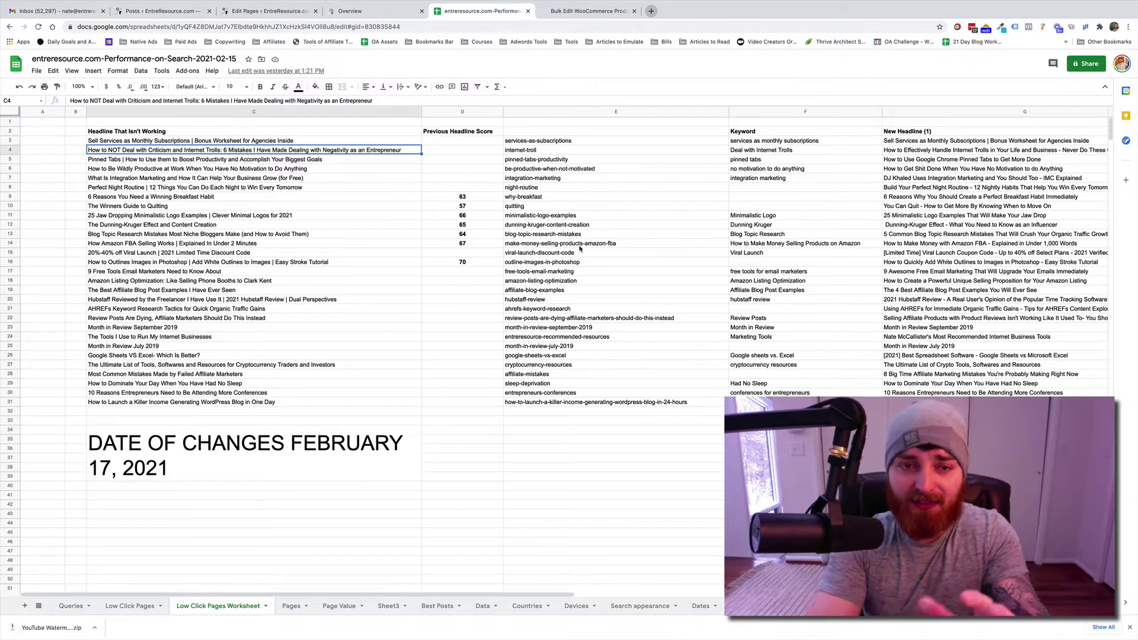
click(409, 13)
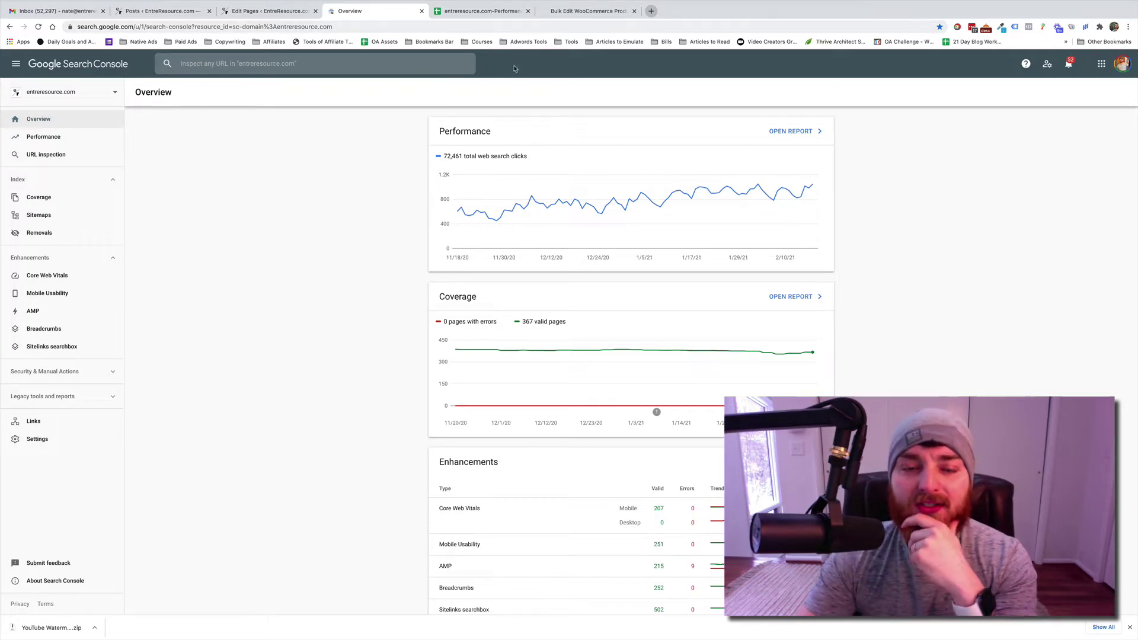
Review the old (C3:C31) and new (G3:G31) headlines, then copy the URL slugs in E3:E31
click(472, 11)
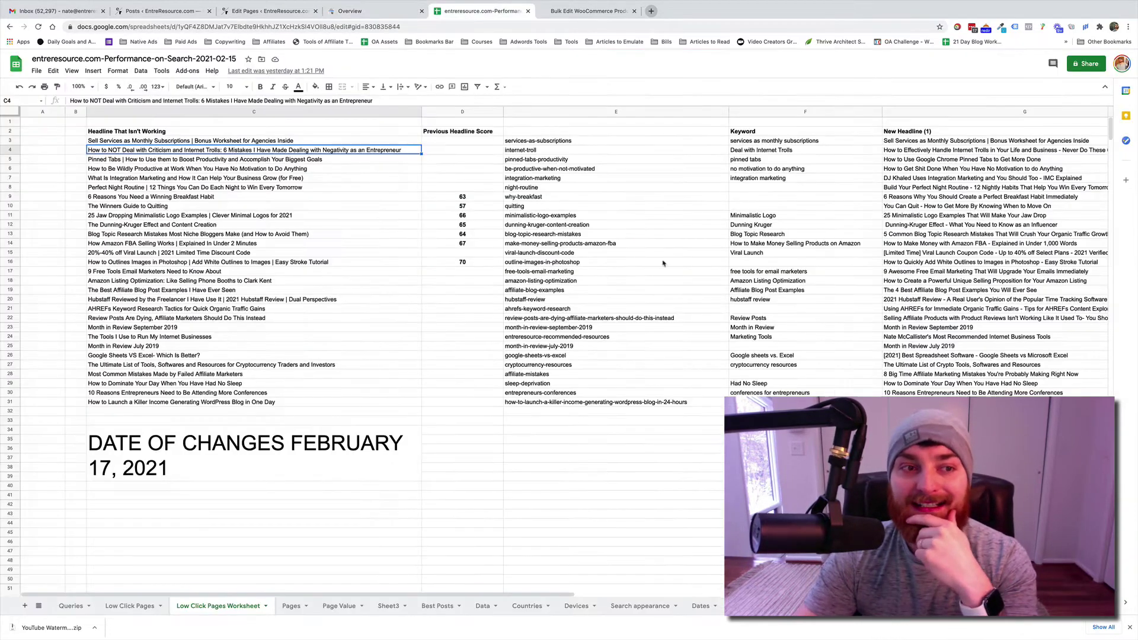
drag(273, 140, 262, 405)
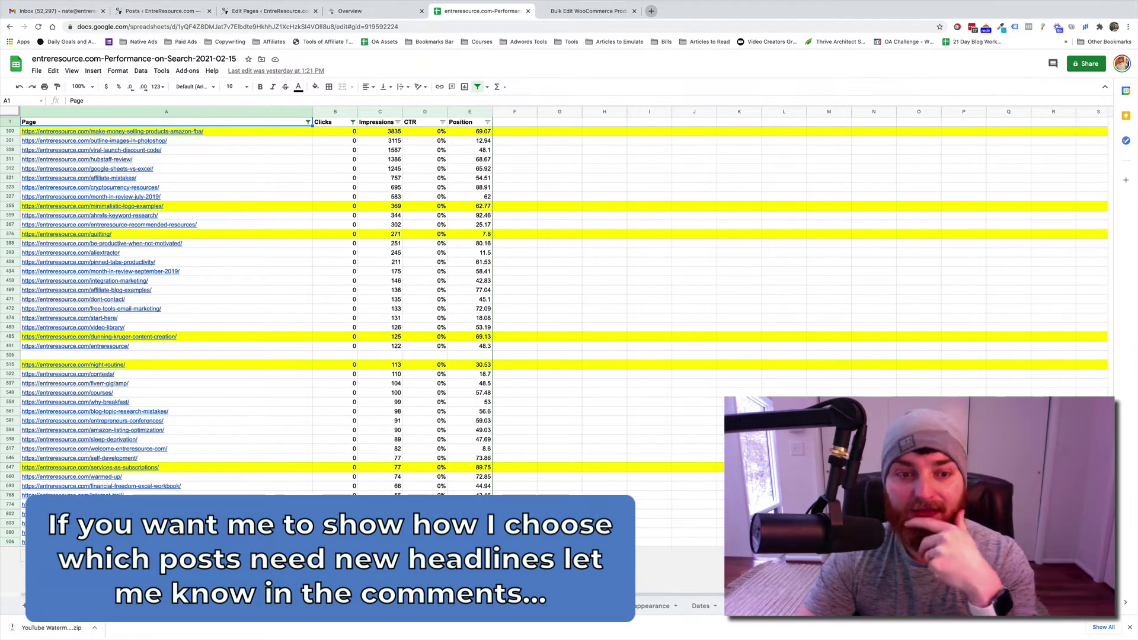
key(alt+Down)
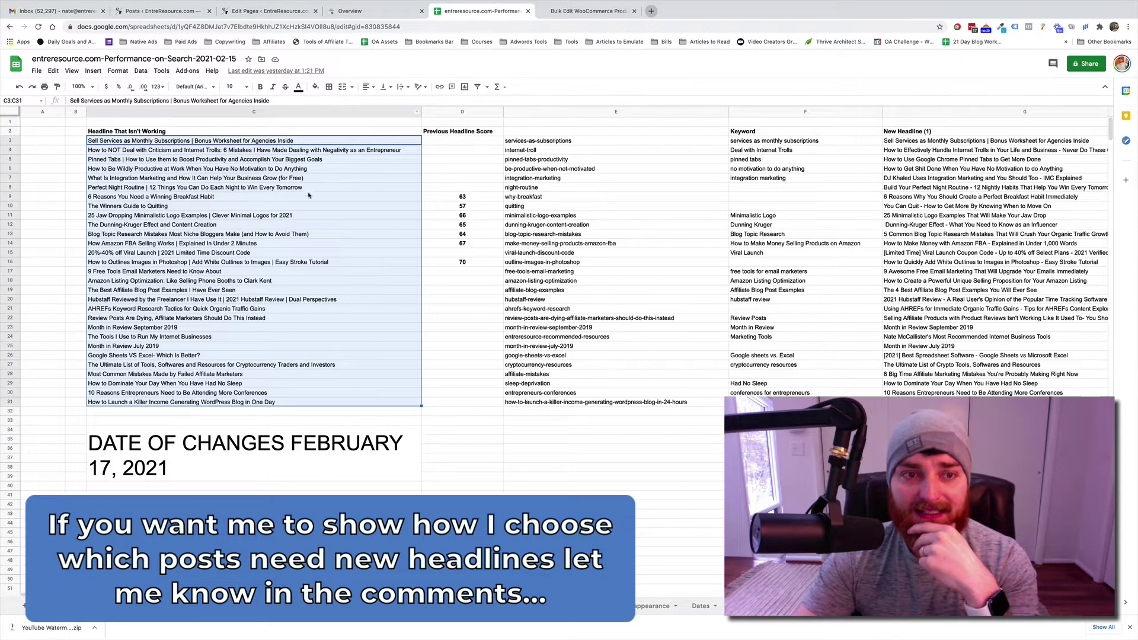
click(934, 142)
drag(934, 143, 949, 402)
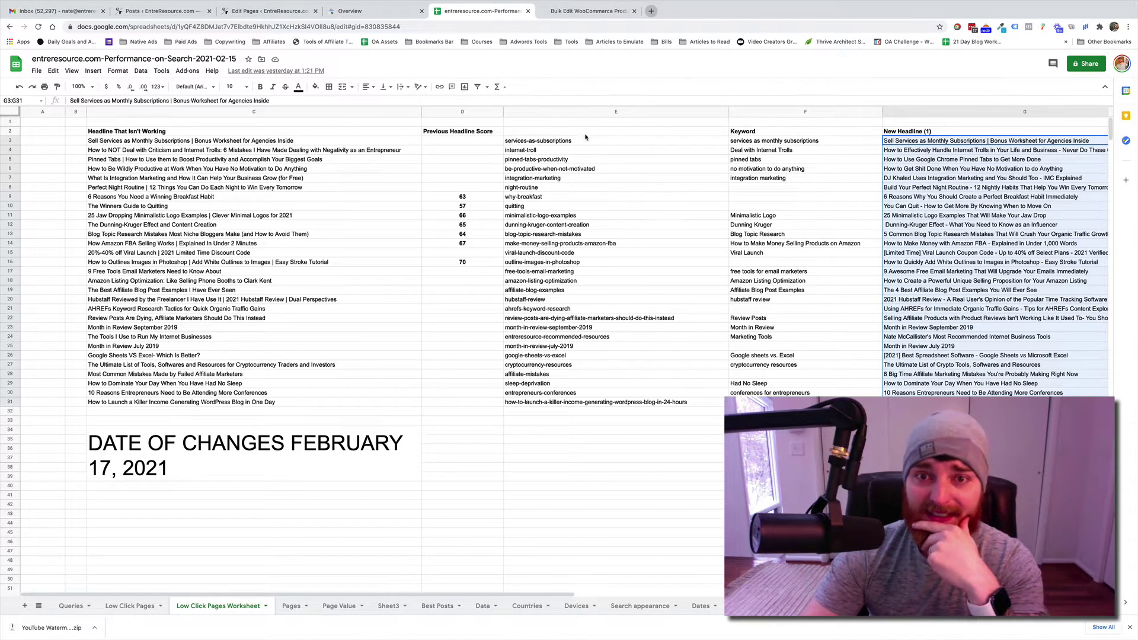
drag(585, 142, 589, 407)
key(ctrl+c)
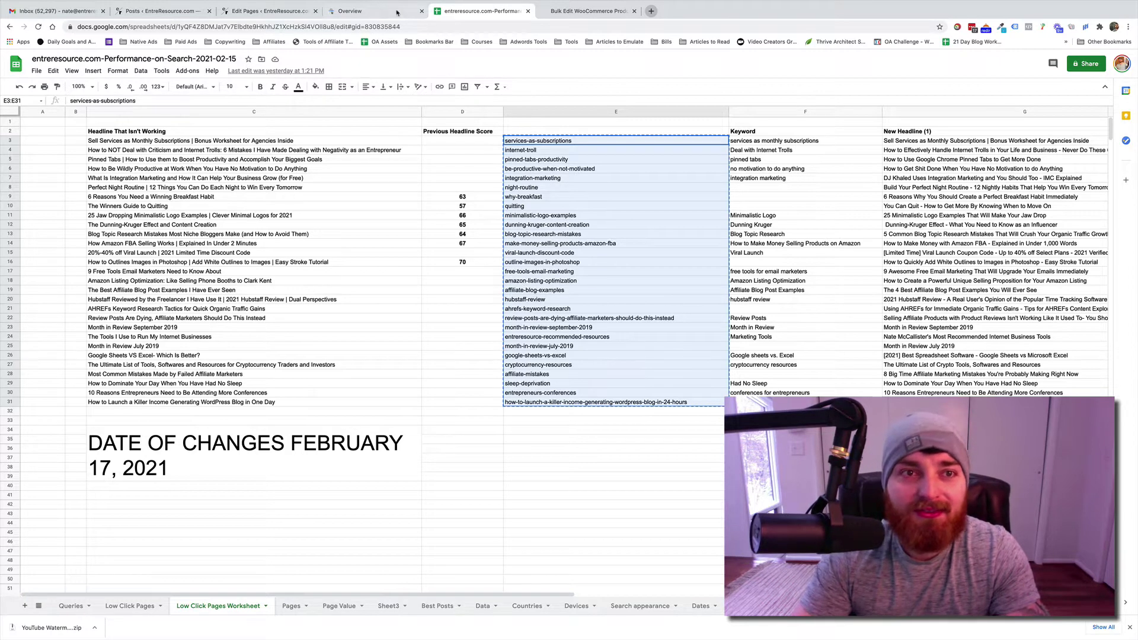
Close the product-site and pages-spreadsheet tabs and open Sheet Editor's Edit Posts spreadsheet of 413 posts
click(589, 11)
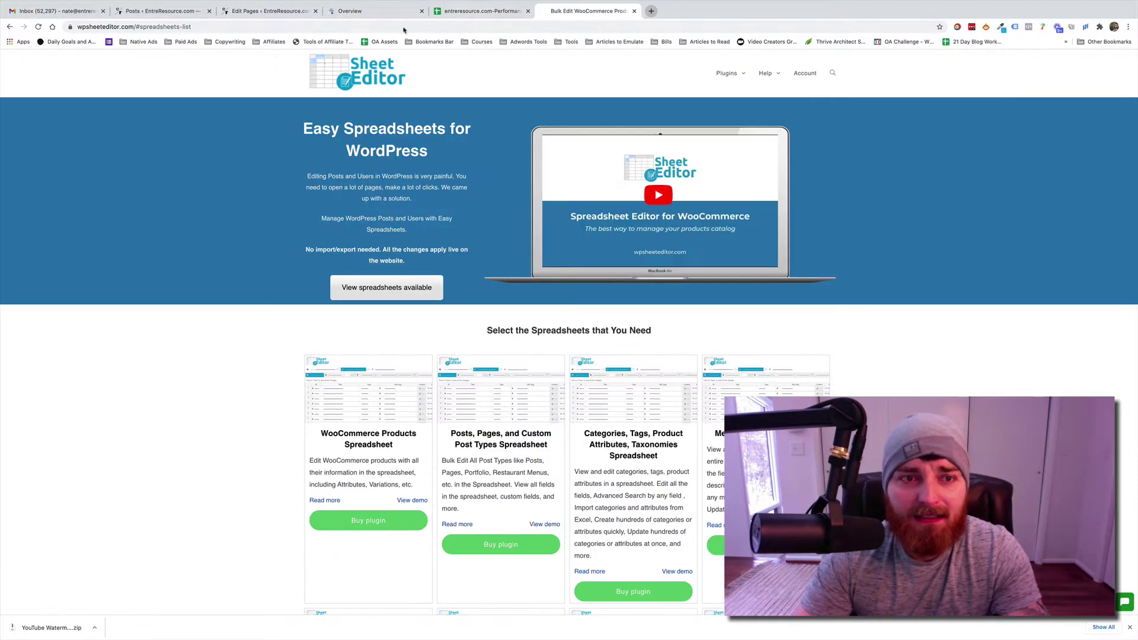
click(635, 11)
click(276, 9)
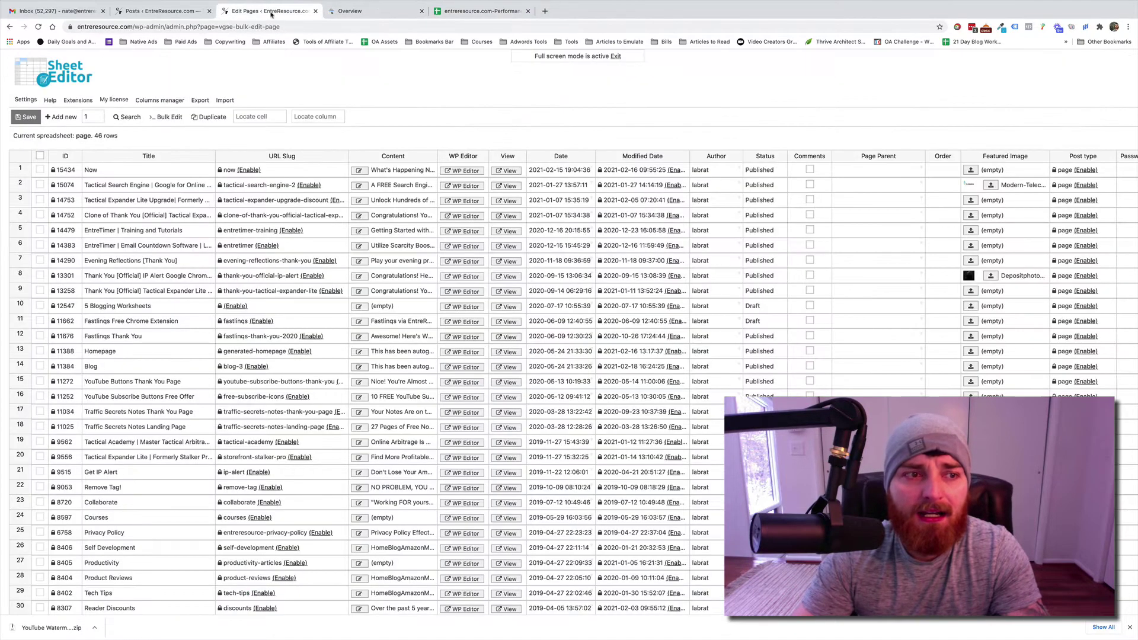
click(173, 13)
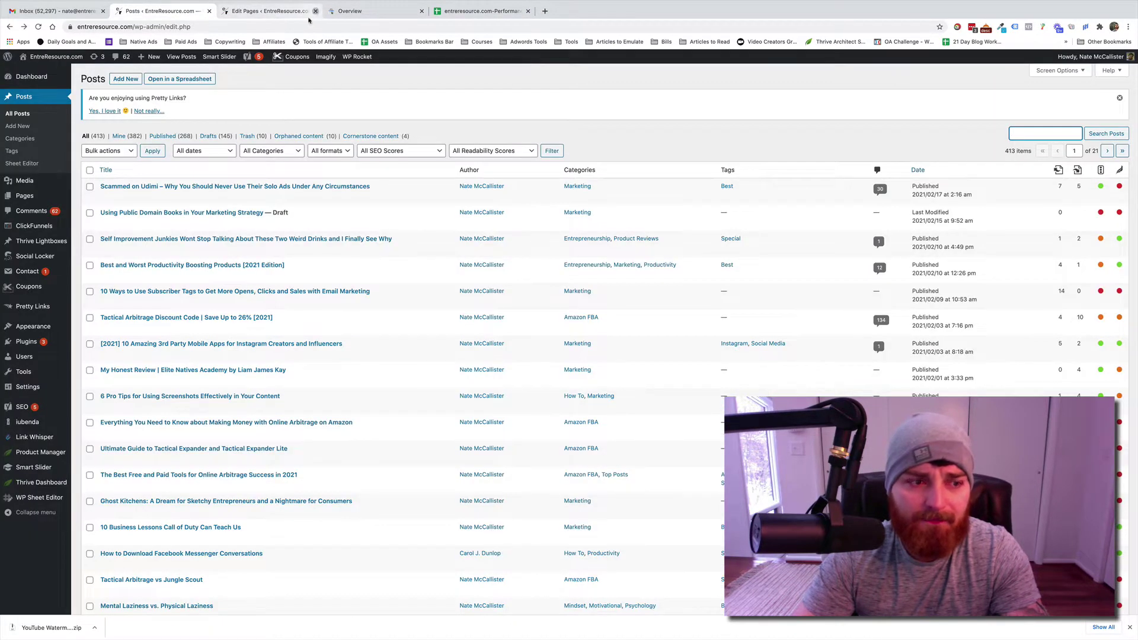
click(315, 11)
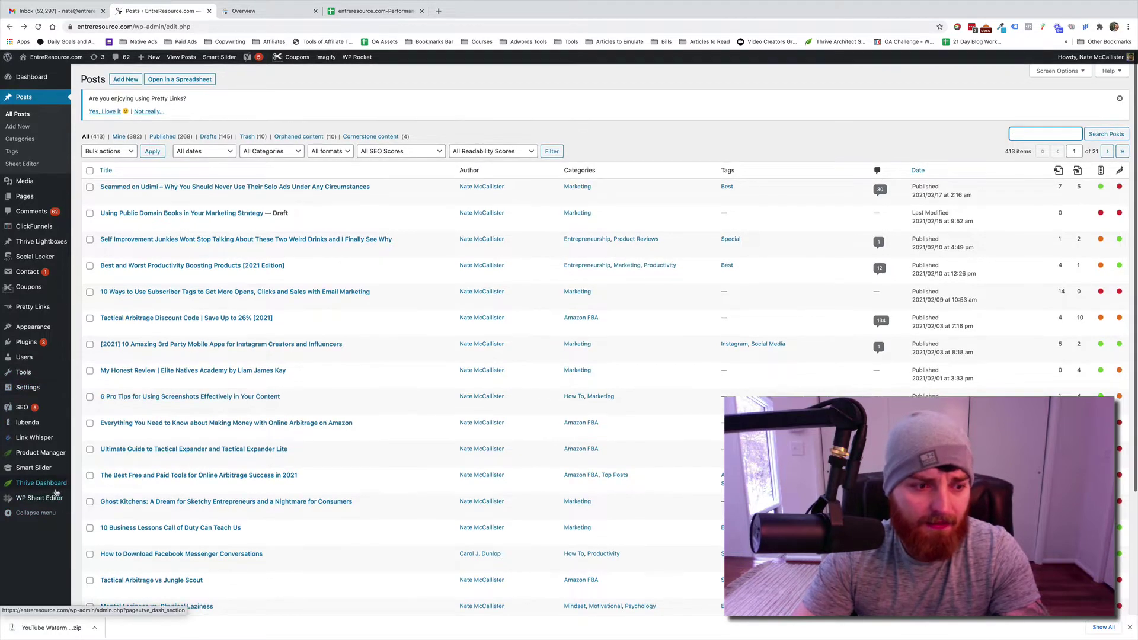
mouse_move(53, 501)
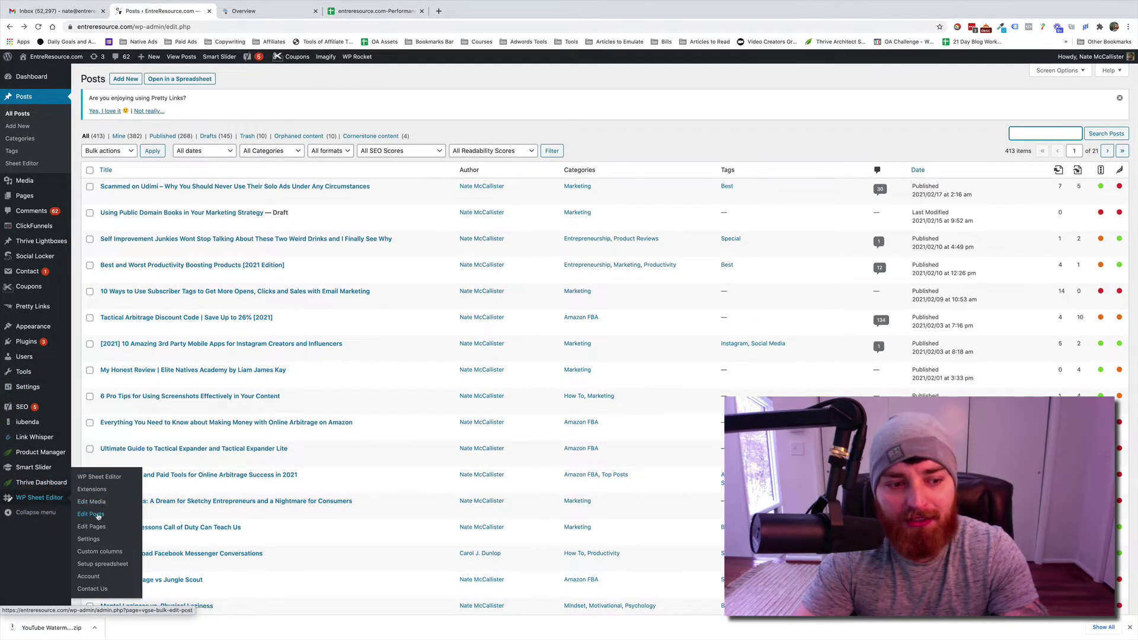
click(90, 514)
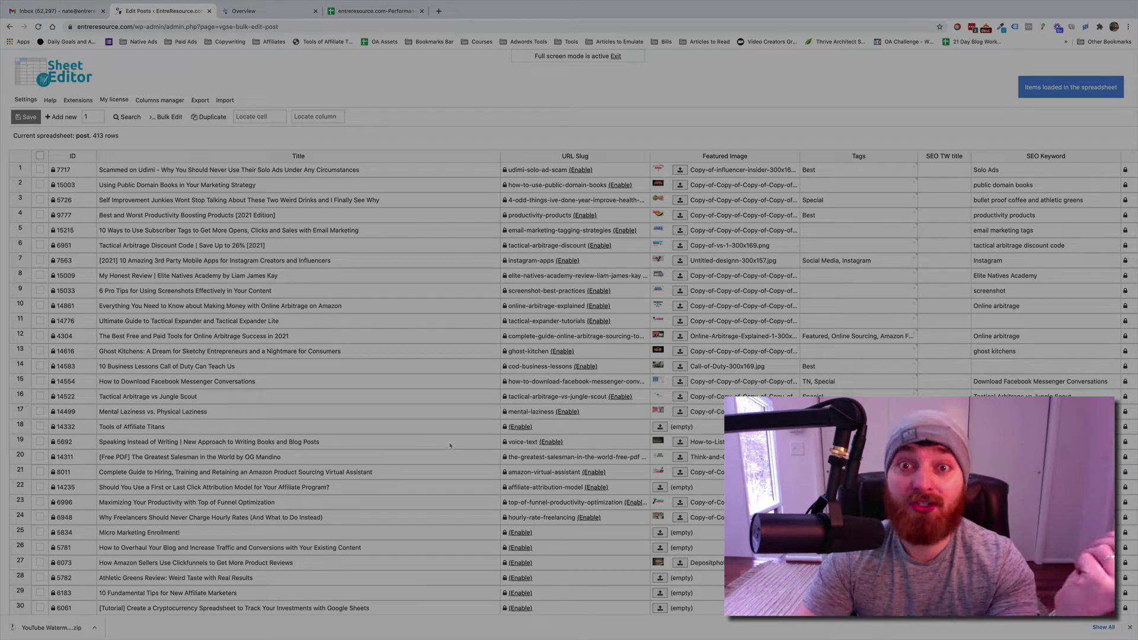
Enable advanced filters, paste the low-CTR slugs into Find these URLs and run the search
click(127, 117)
click(565, 378)
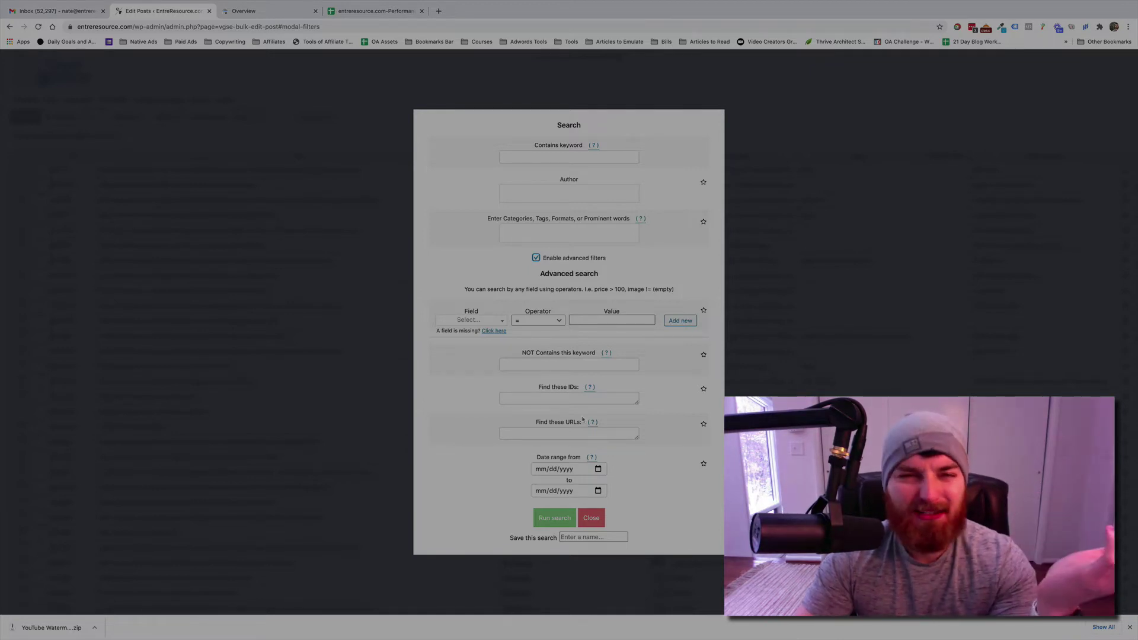
click(587, 431)
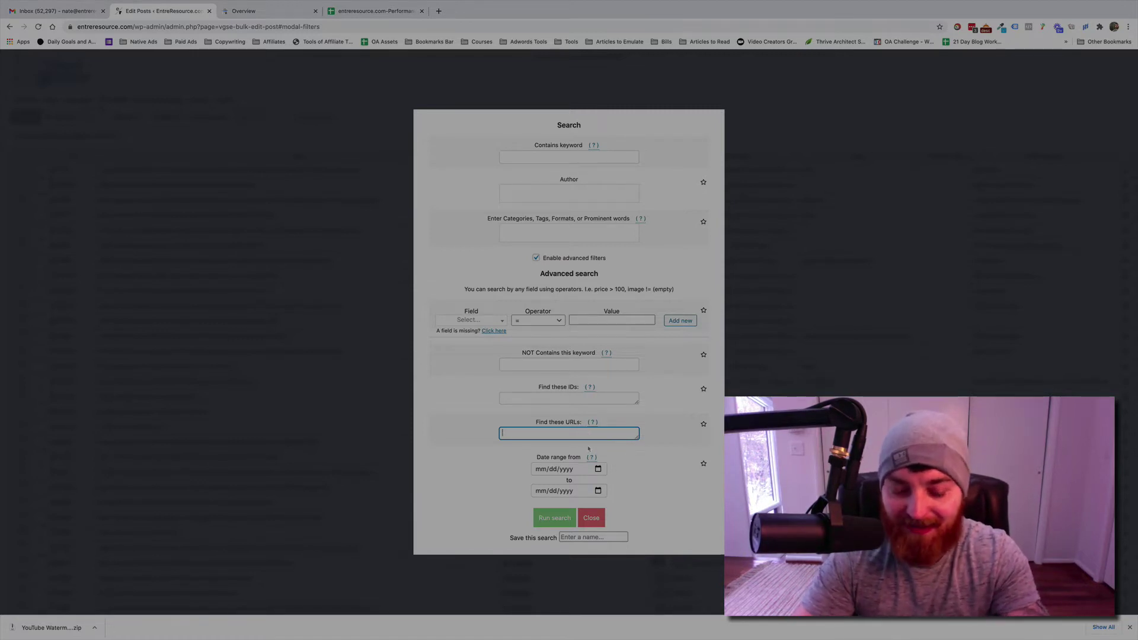
key(ctrl+v)
click(555, 518)
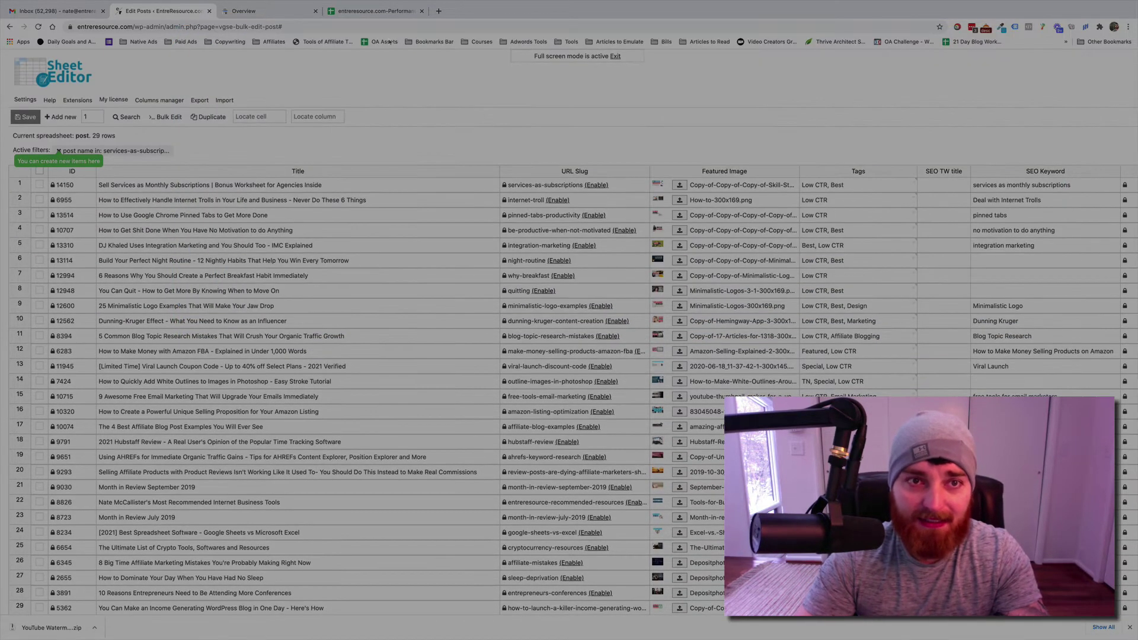
Copy the New Headline (1) titles from G3:G31 and paste them starting at H3
click(377, 14)
drag(948, 141, 949, 402)
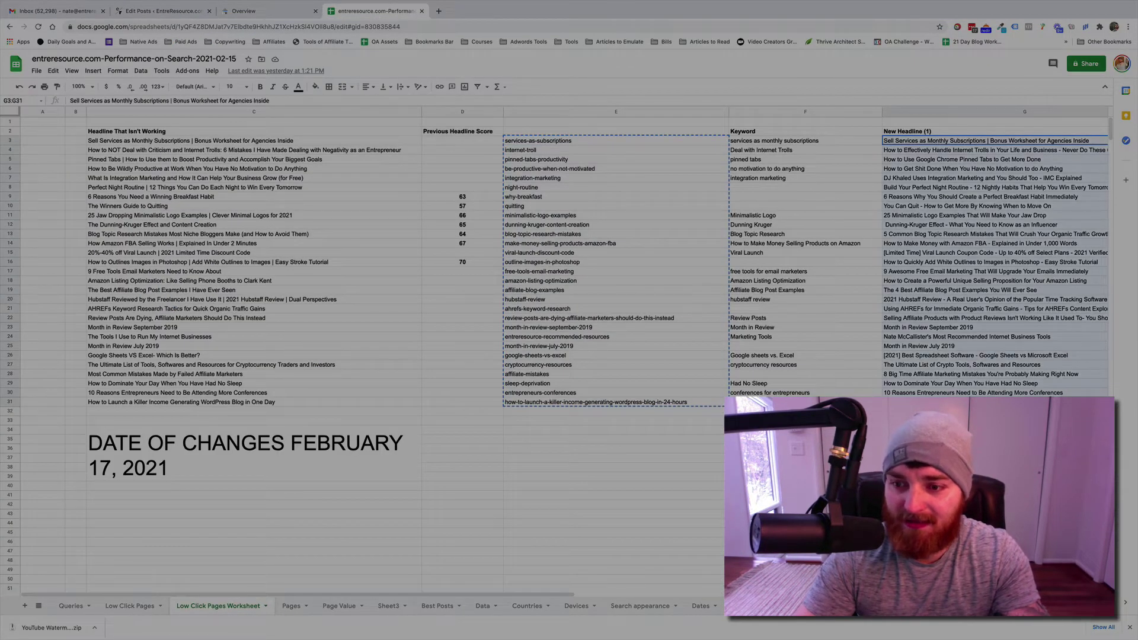
click(182, 14)
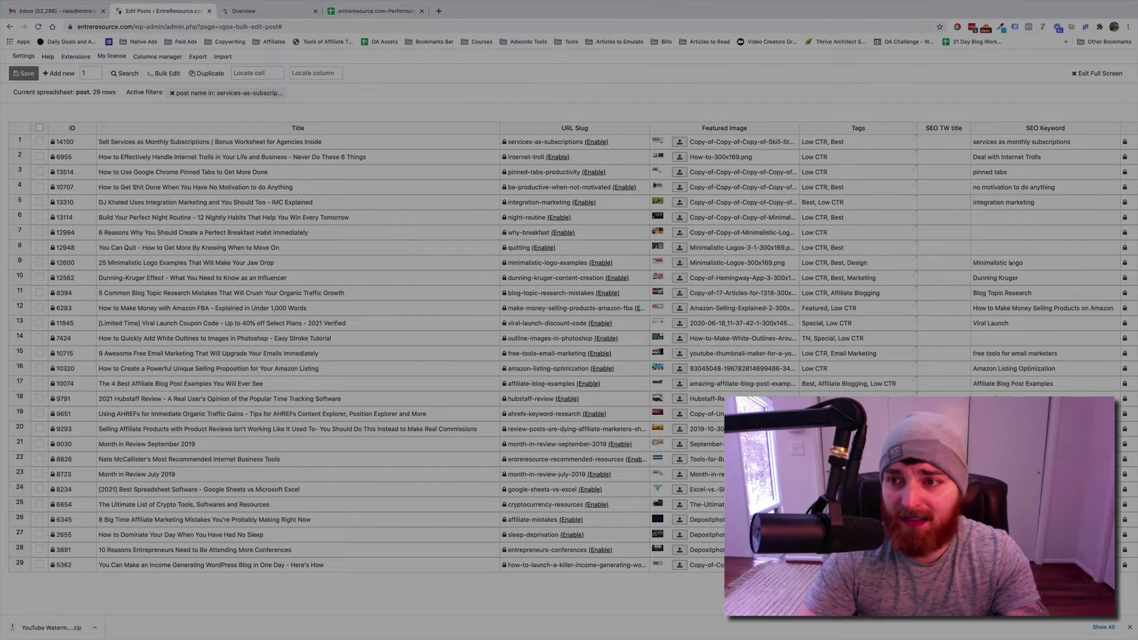
click(381, 11)
scroll(811, 218, right, 5)
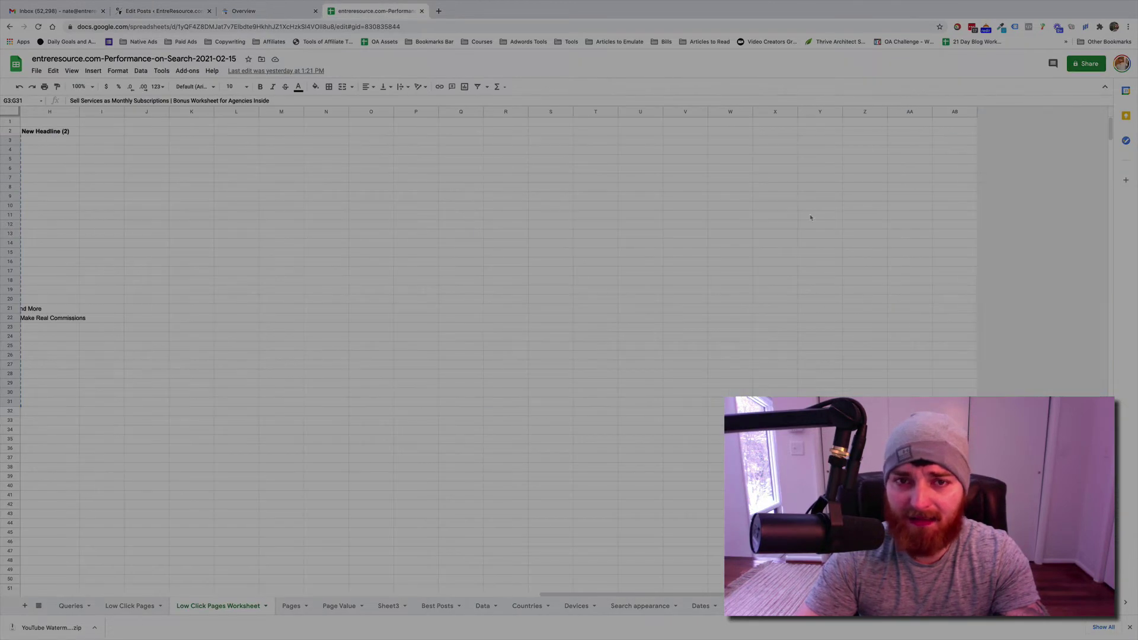
click(790, 141)
key(super+v)
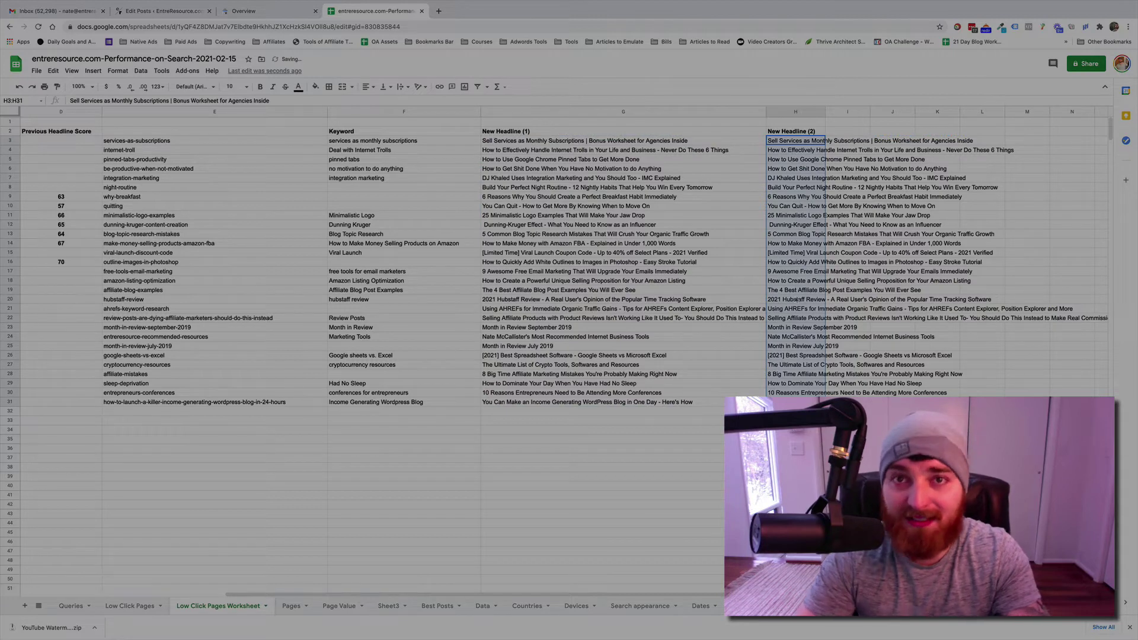
Select the filtered posts' Title column, check the first post's Low CTR tags, and start a new tab
click(164, 8)
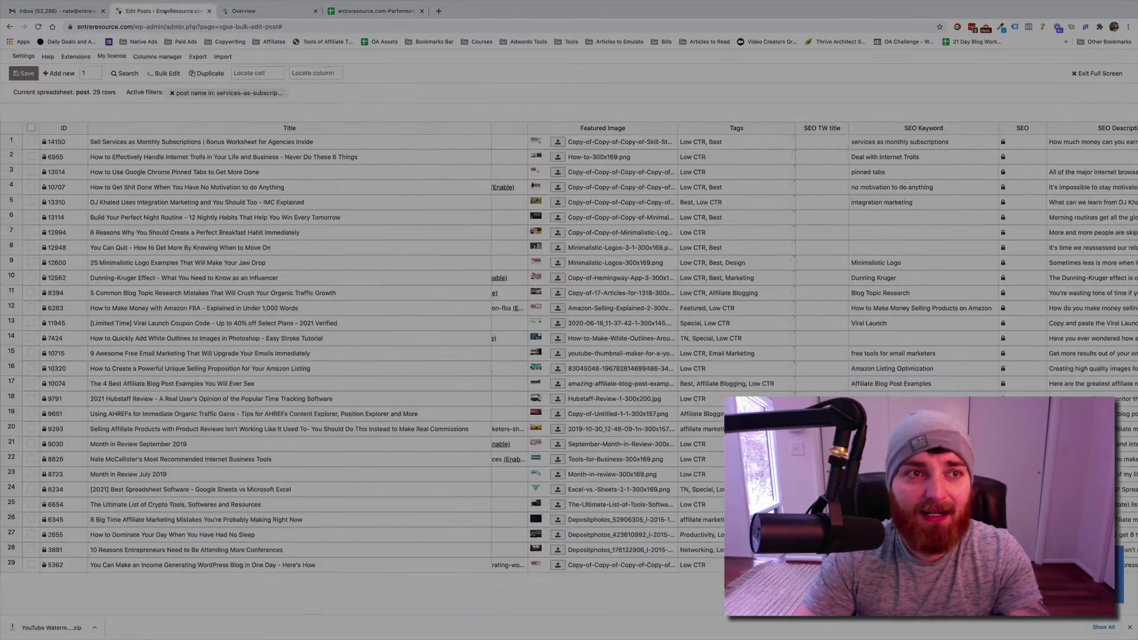
click(263, 10)
click(198, 13)
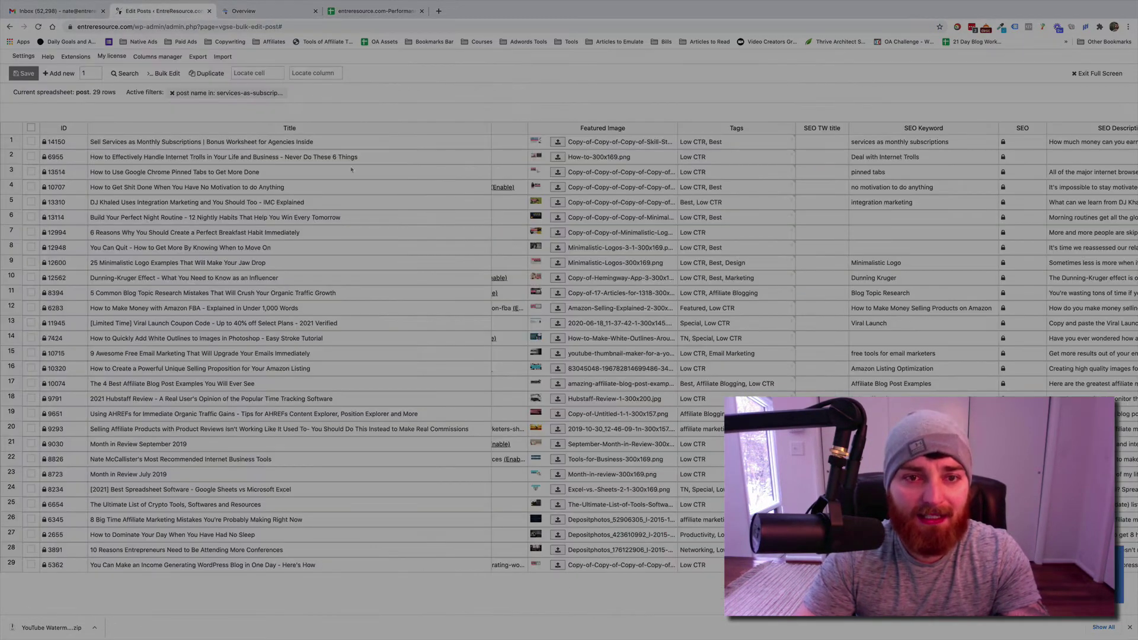
click(388, 141)
key(ctrl+shift+Down)
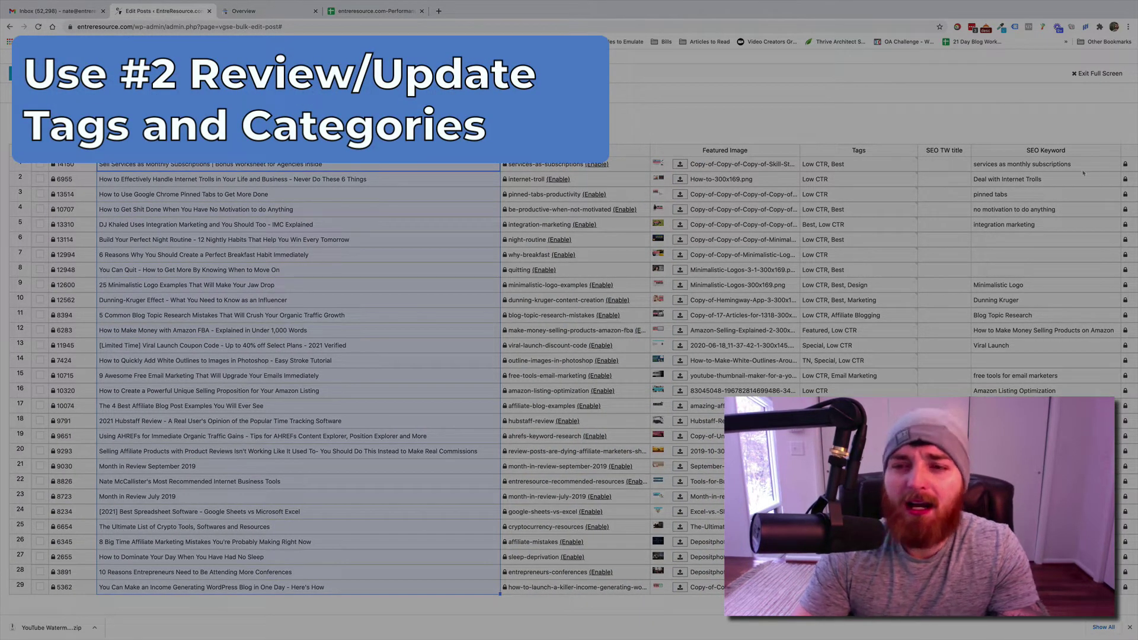
click(877, 169)
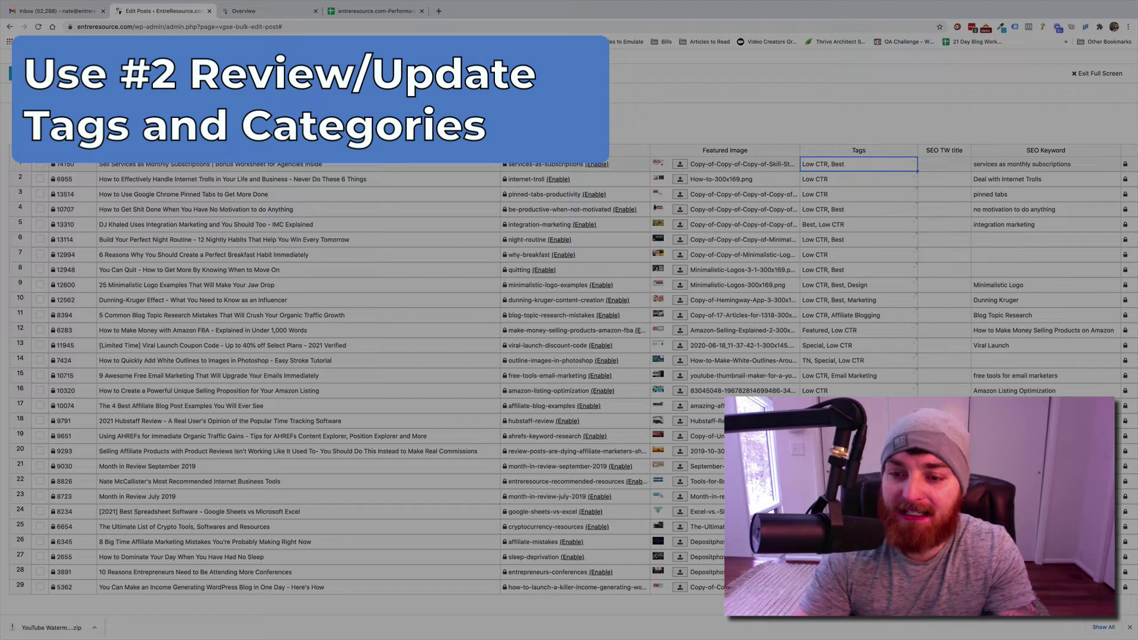
click(439, 11)
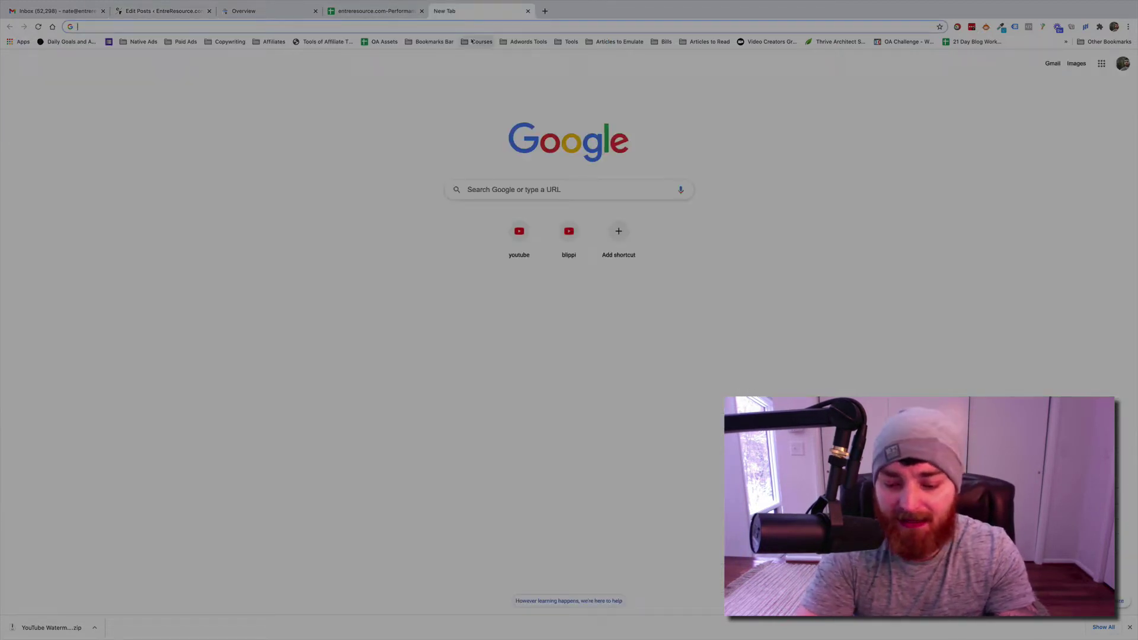
Load entreresource.com and scroll through the homepage's grid of post thumbnails
text(entreresource.com)
key(Return)
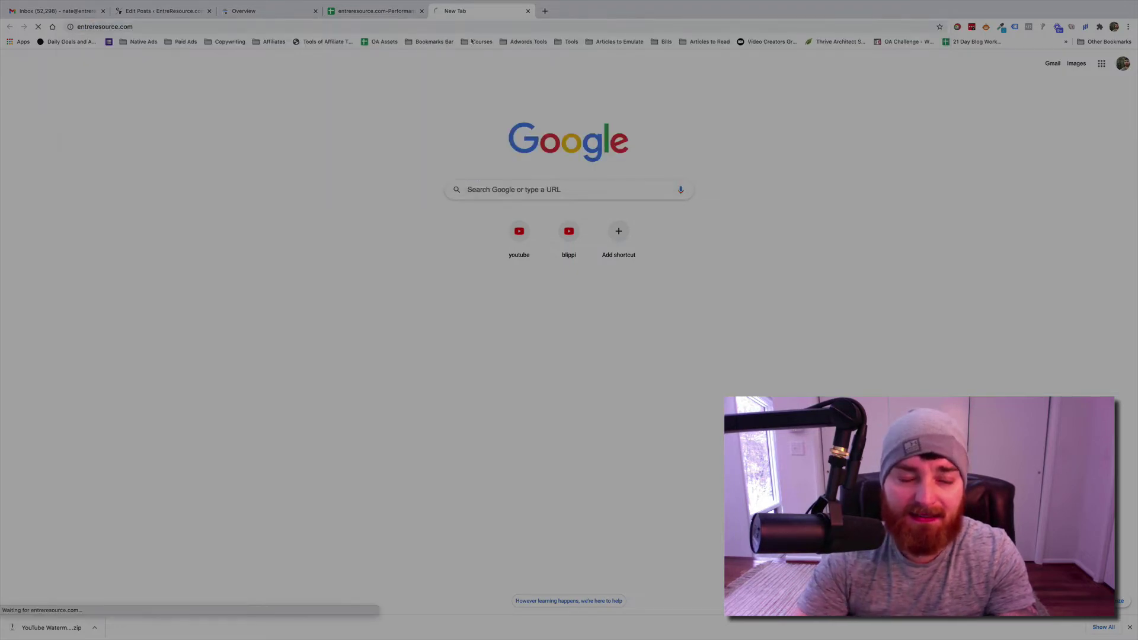
scroll(498, 247, down, 3)
scroll(502, 247, down, 3)
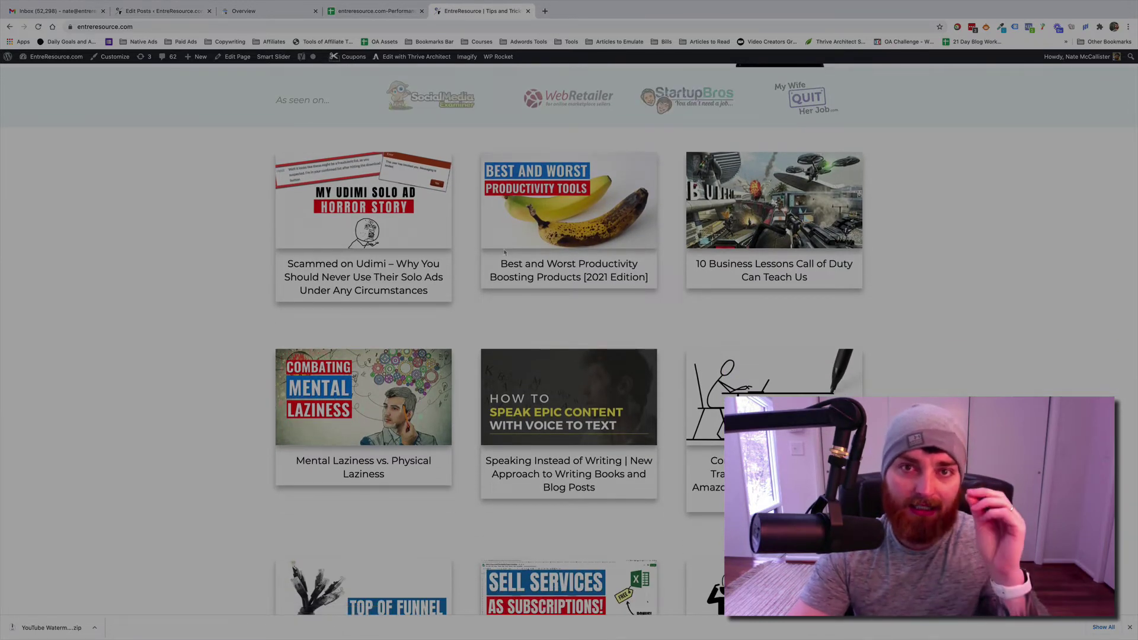
scroll(503, 252, down, 4)
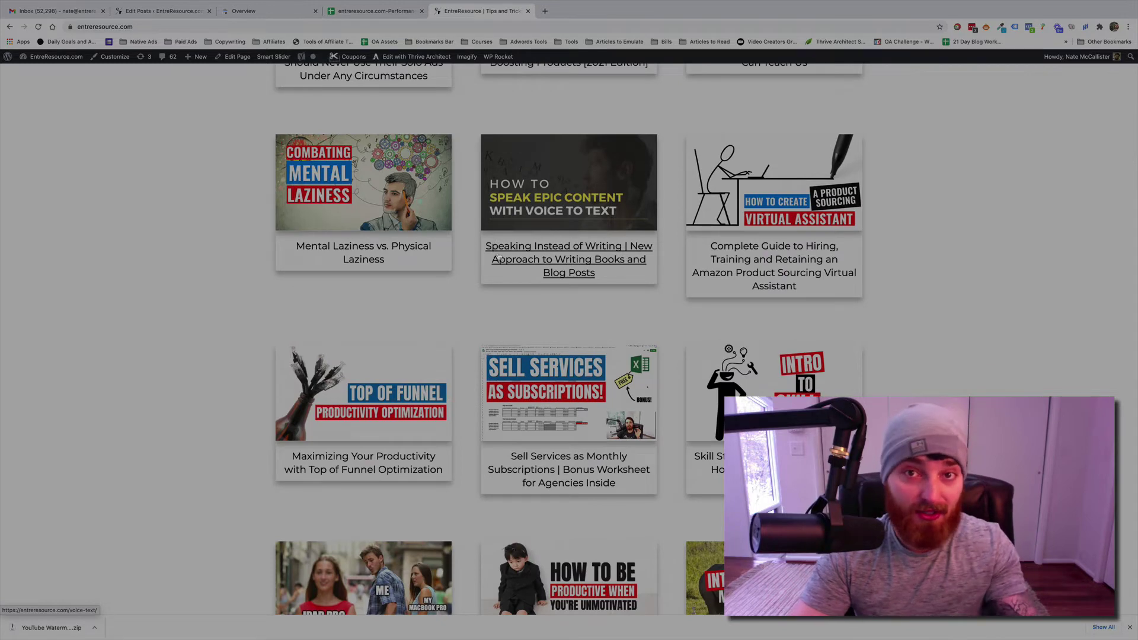
scroll(500, 255, down, 5)
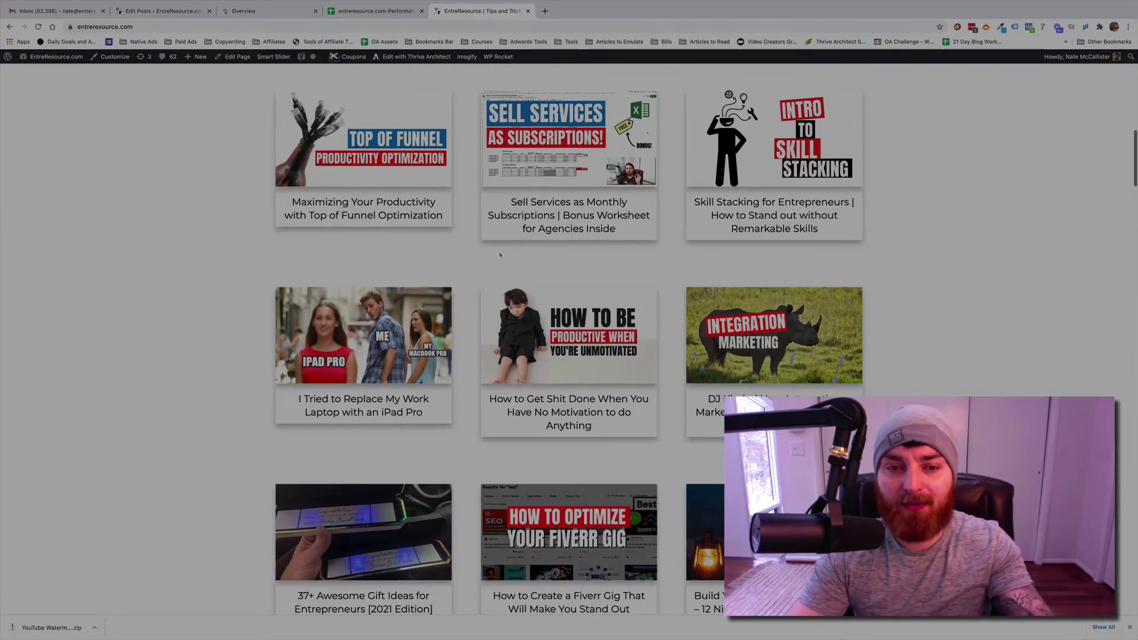
scroll(500, 255, down, 4)
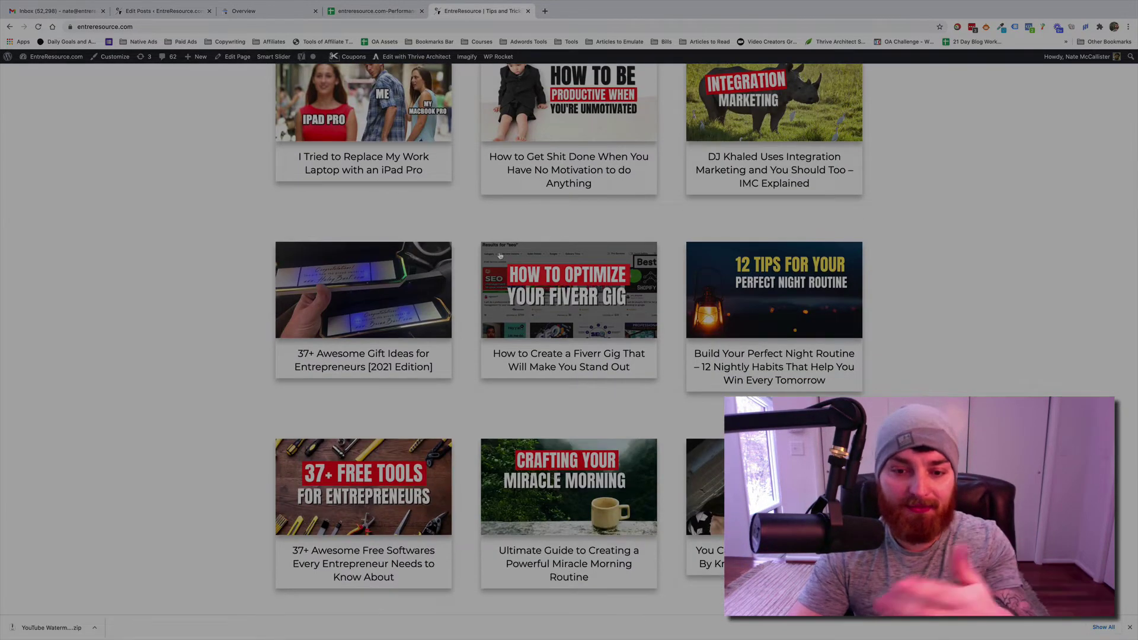
scroll(500, 255, down, 2)
scroll(500, 255, down, 2)
scroll(499, 255, down, 4)
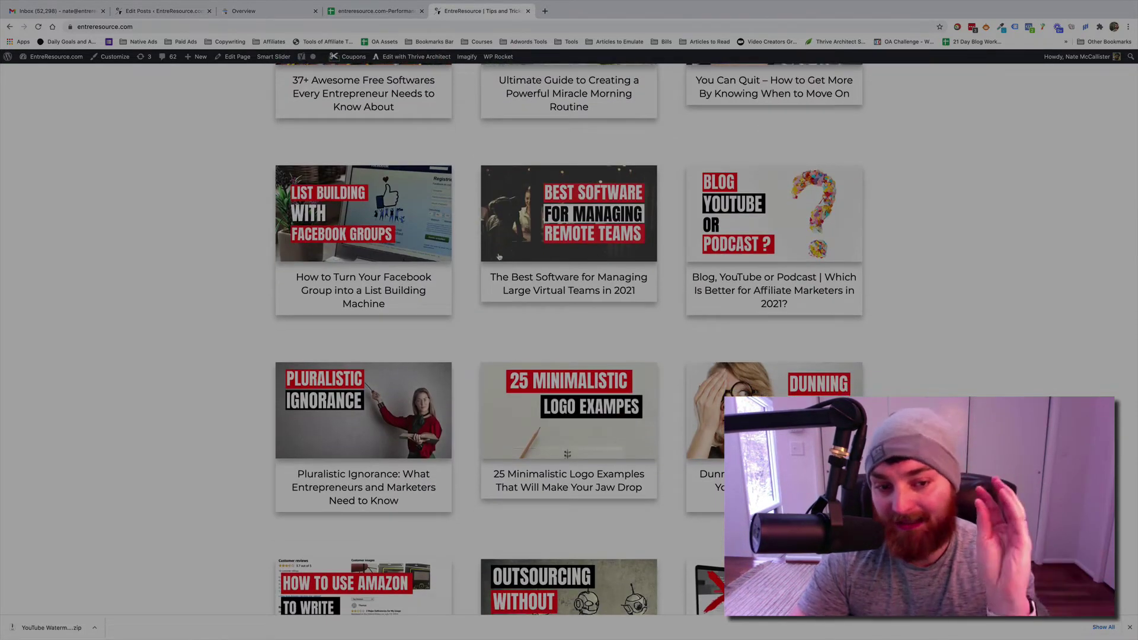
scroll(500, 256, down, 2)
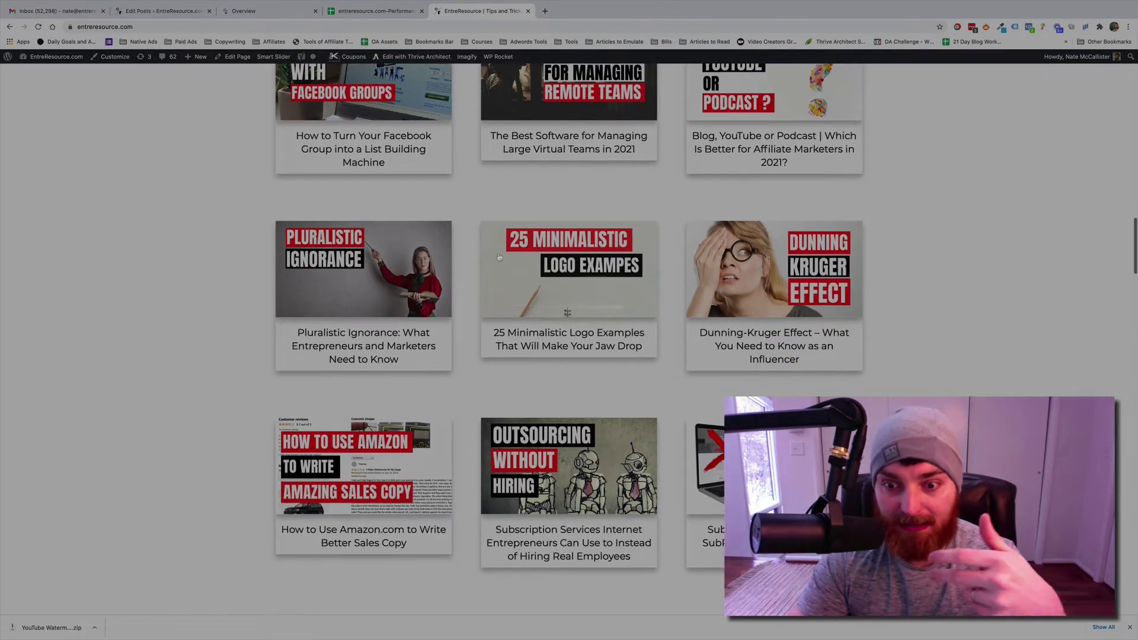
scroll(500, 256, down, 10)
scroll(500, 256, down, 7)
scroll(531, 515, down, 4)
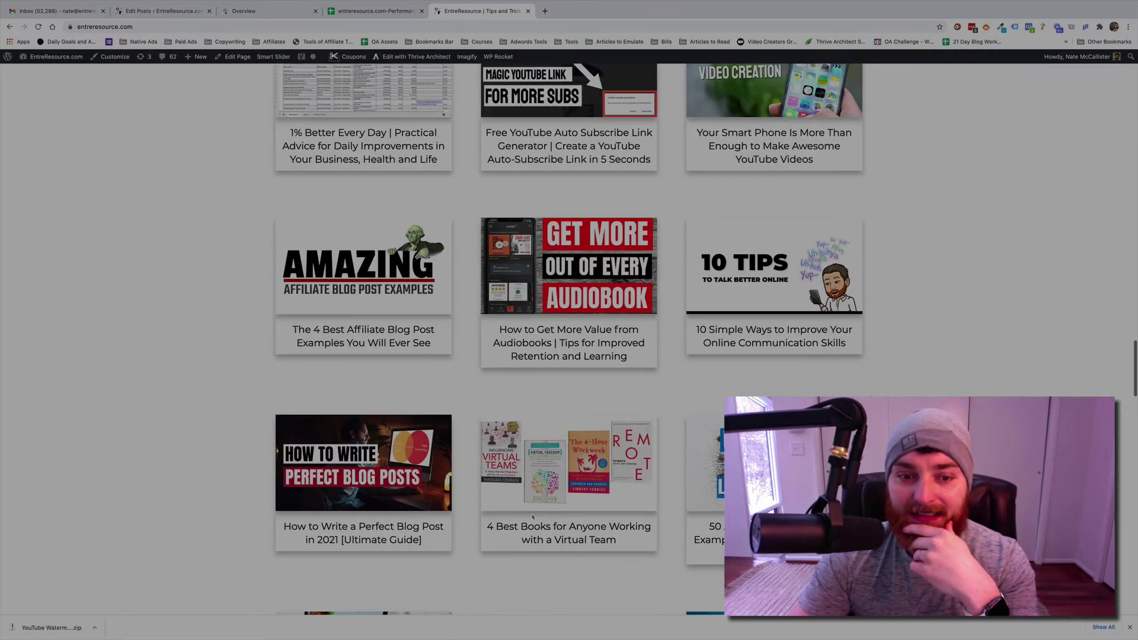
In the search performance spreadsheet, check the Pages sheet's Status 1 and Status 2 columns and its first page link
click(375, 11)
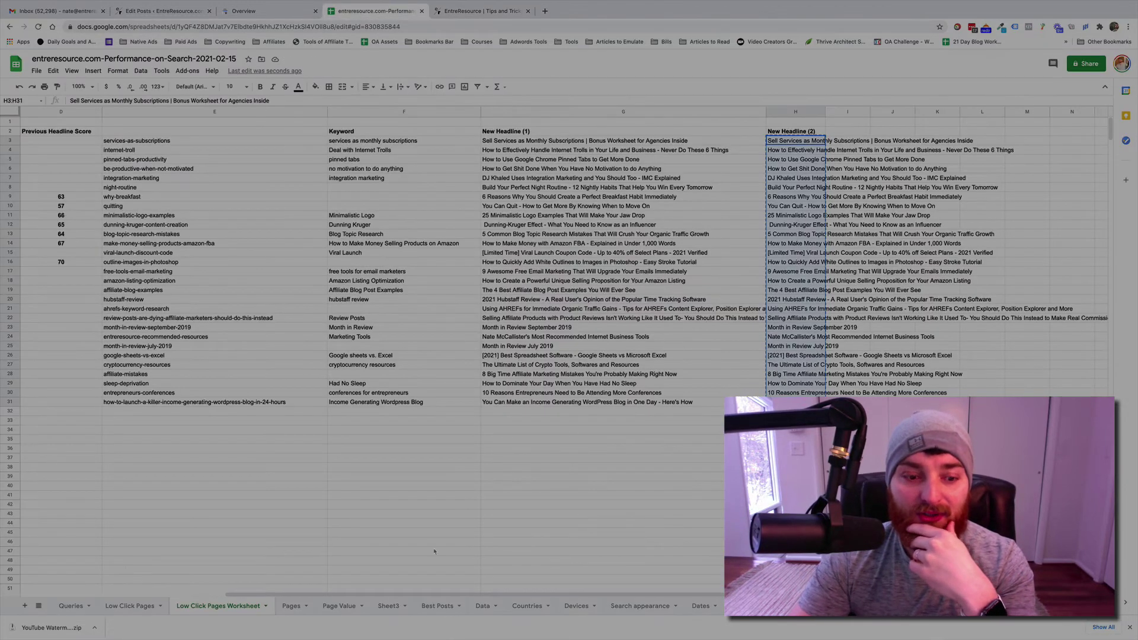
click(294, 606)
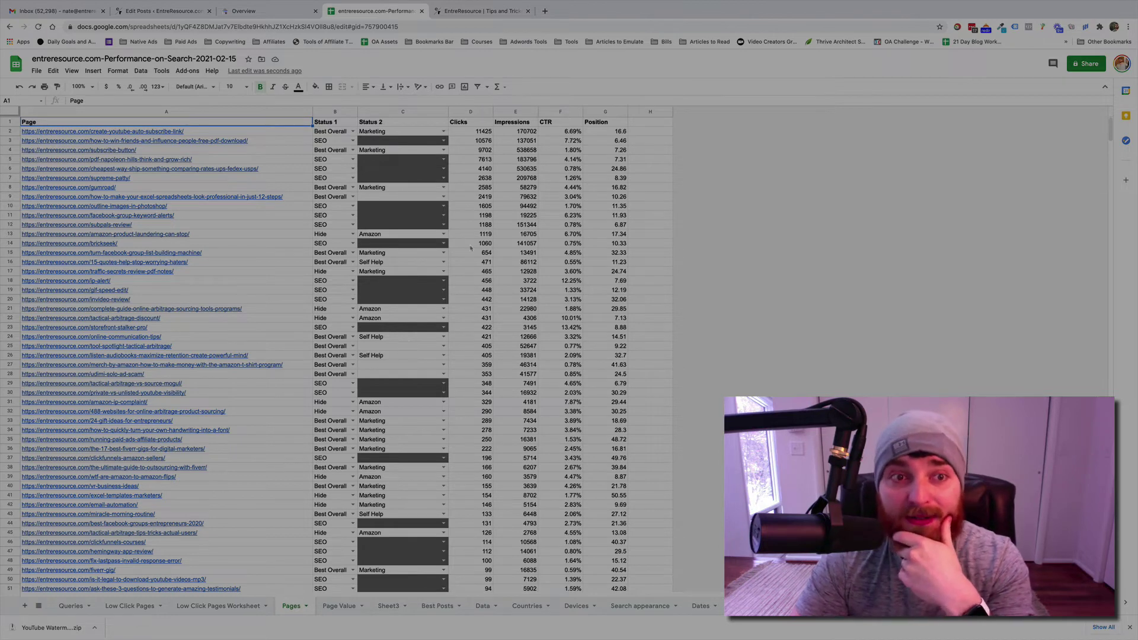
drag(337, 112, 405, 116)
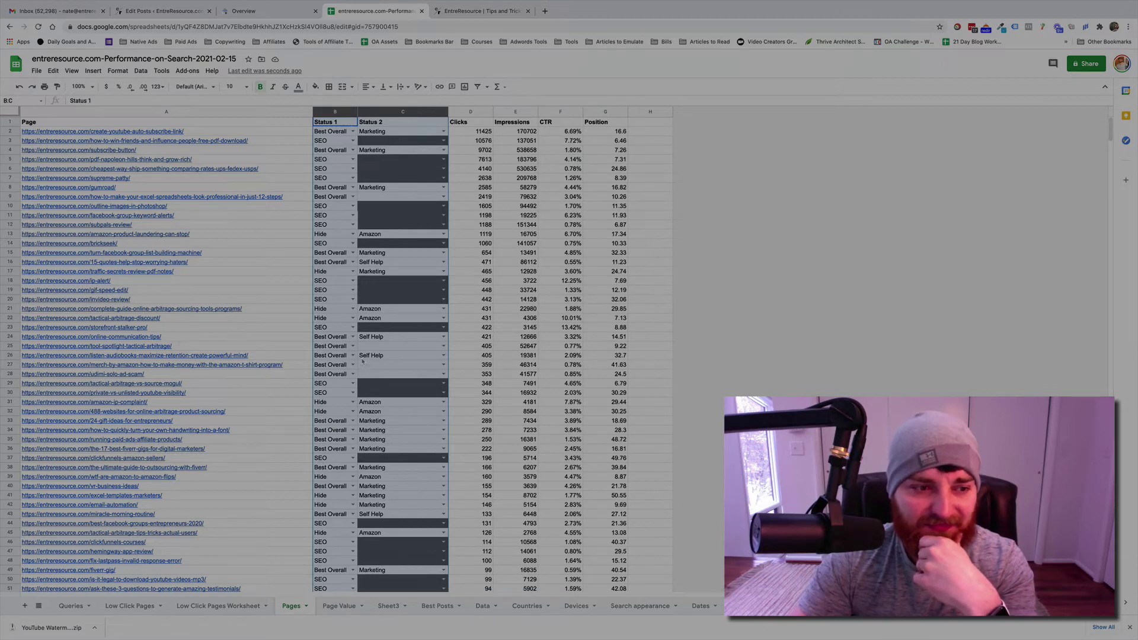
click(281, 132)
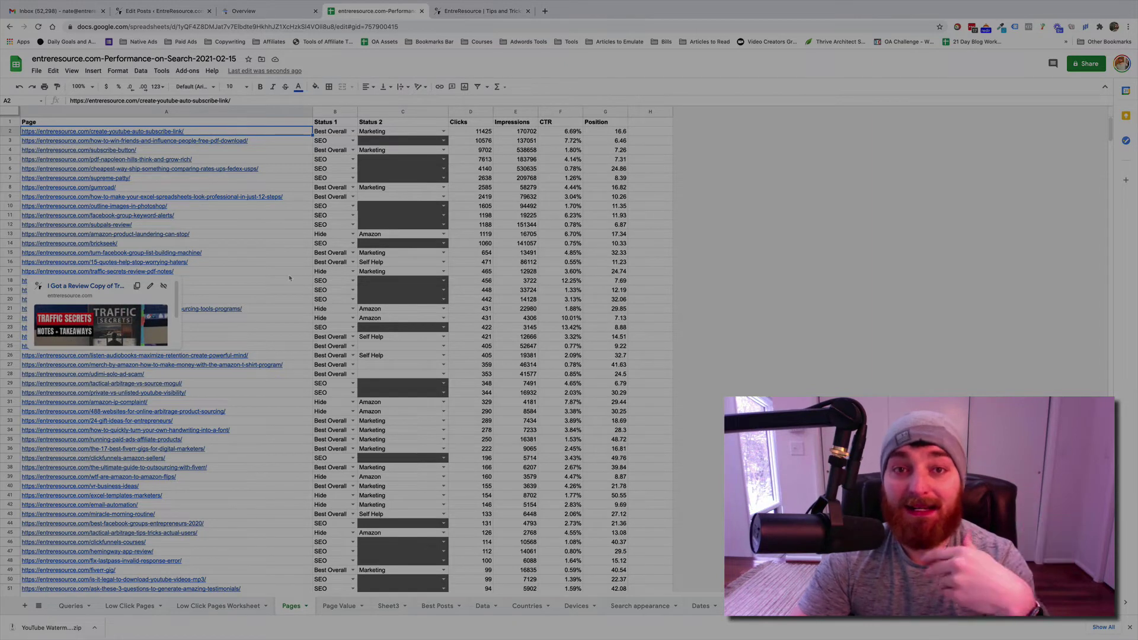
click(167, 15)
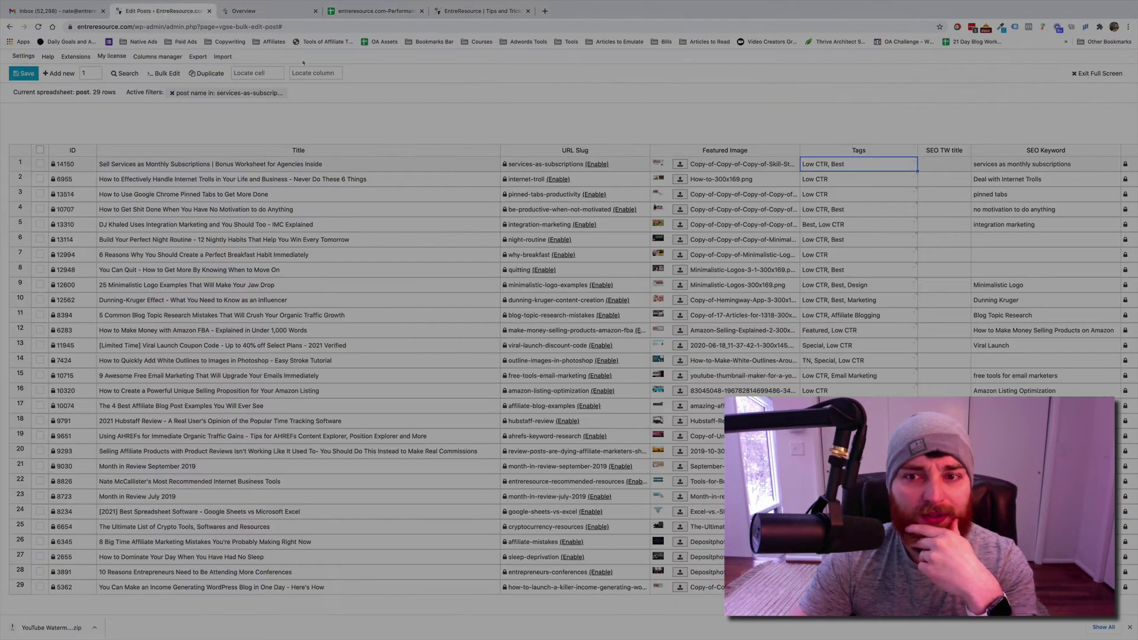
scroll(848, 321, down, 2)
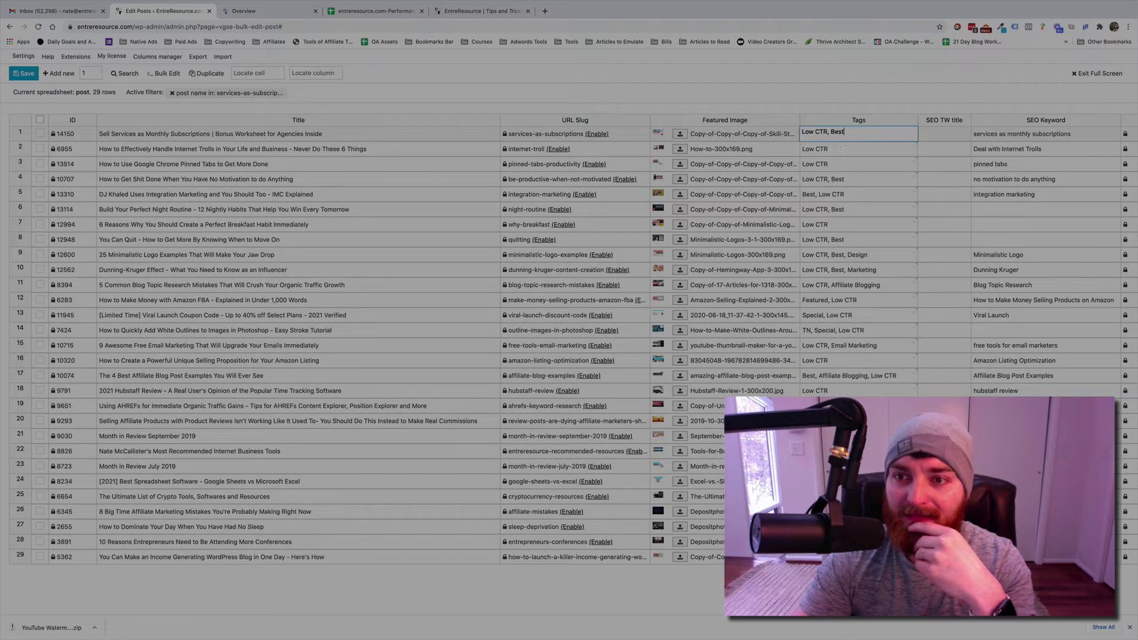
double_click(851, 149)
text(,)
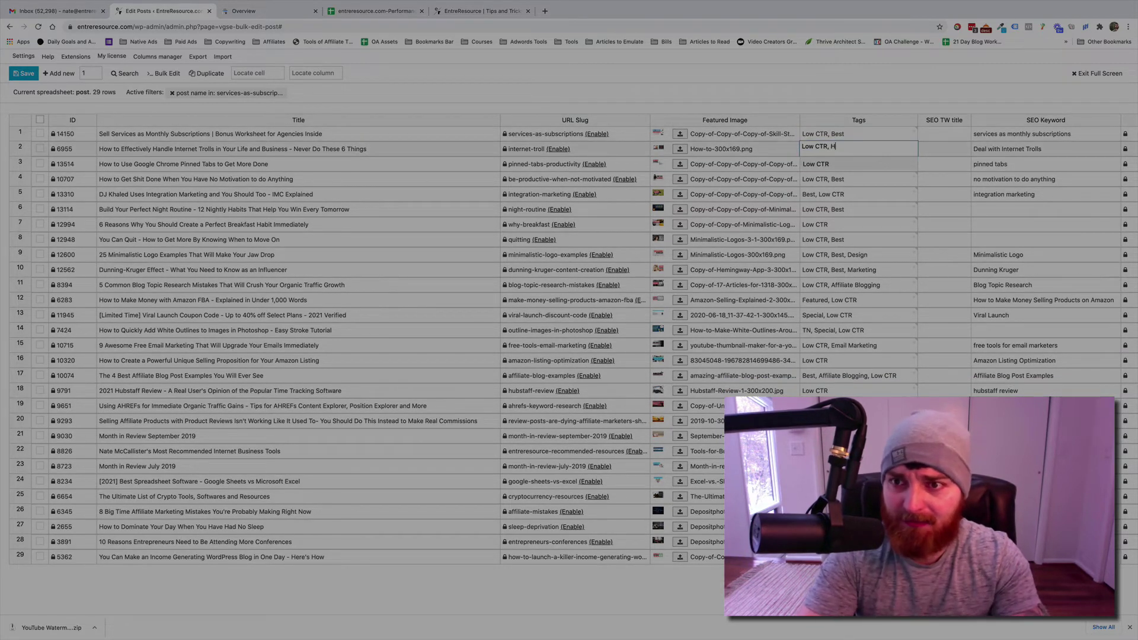
text( He)
key(BackSpace)
key(BackSpace)
text(Ex)
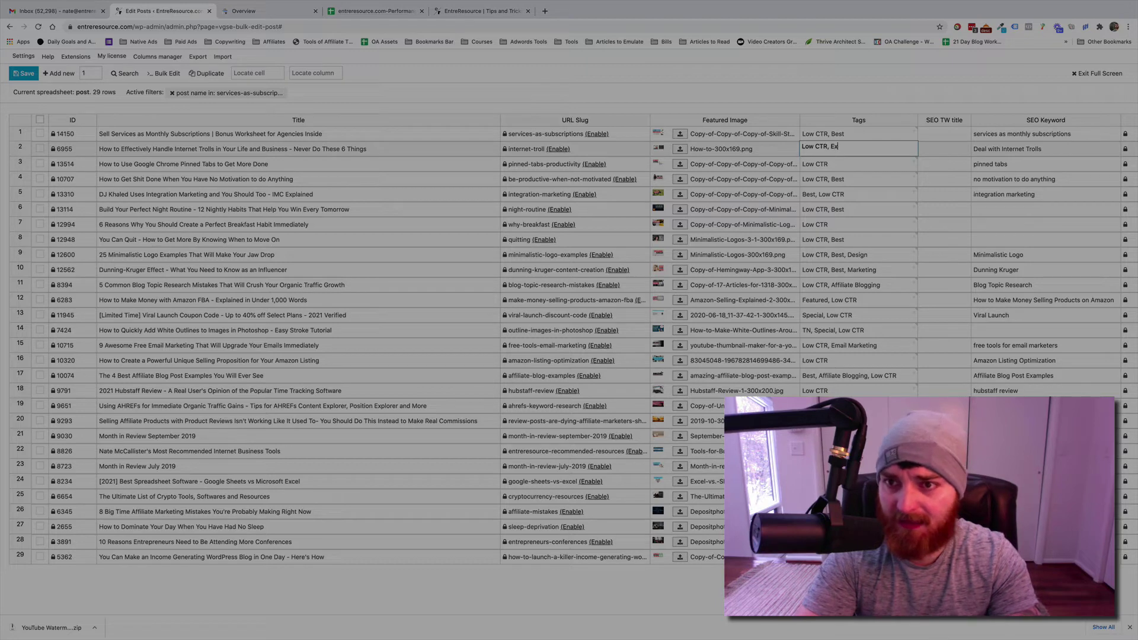
text(ample)
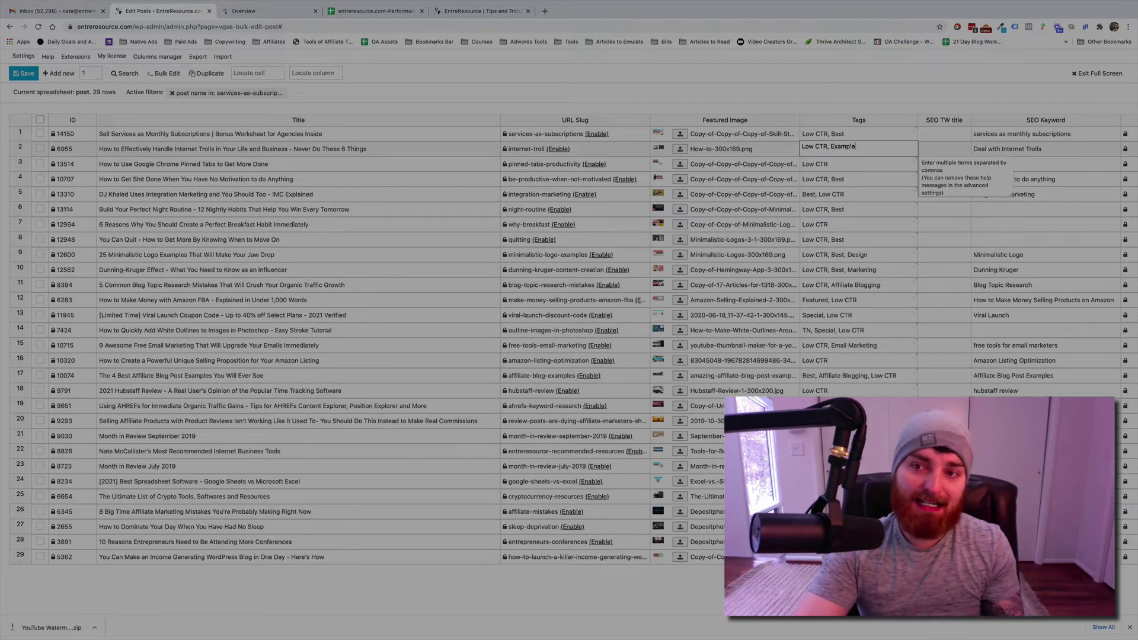
double_click(848, 147)
key(BackSpace)
key(BackSpace)
key(BackSpace)
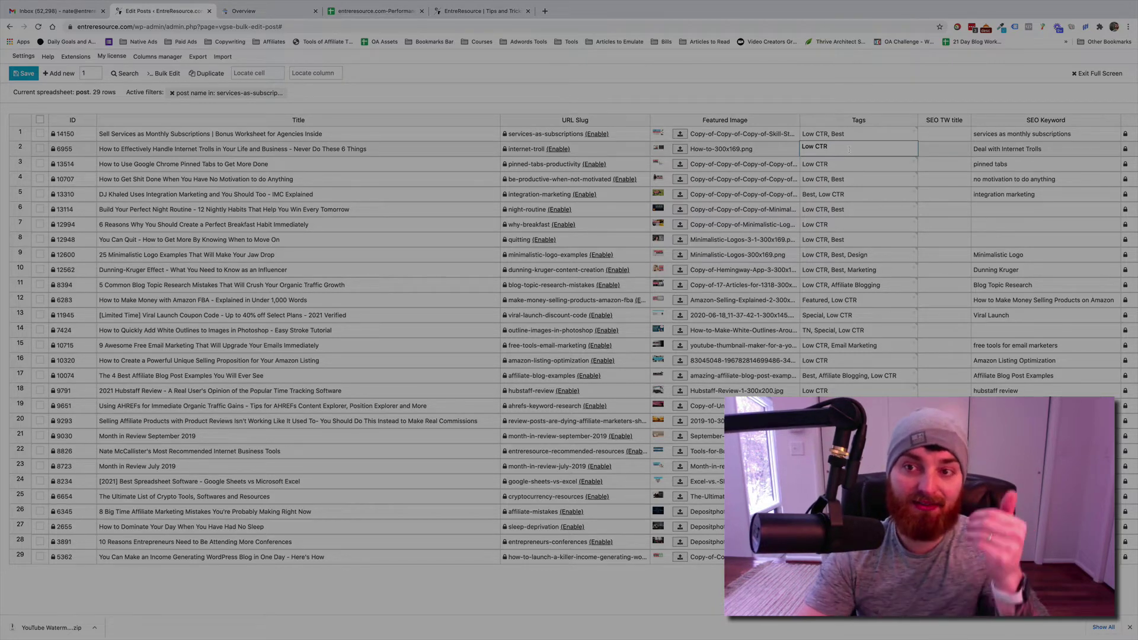
click(808, 254)
scroll(798, 264, up, 2)
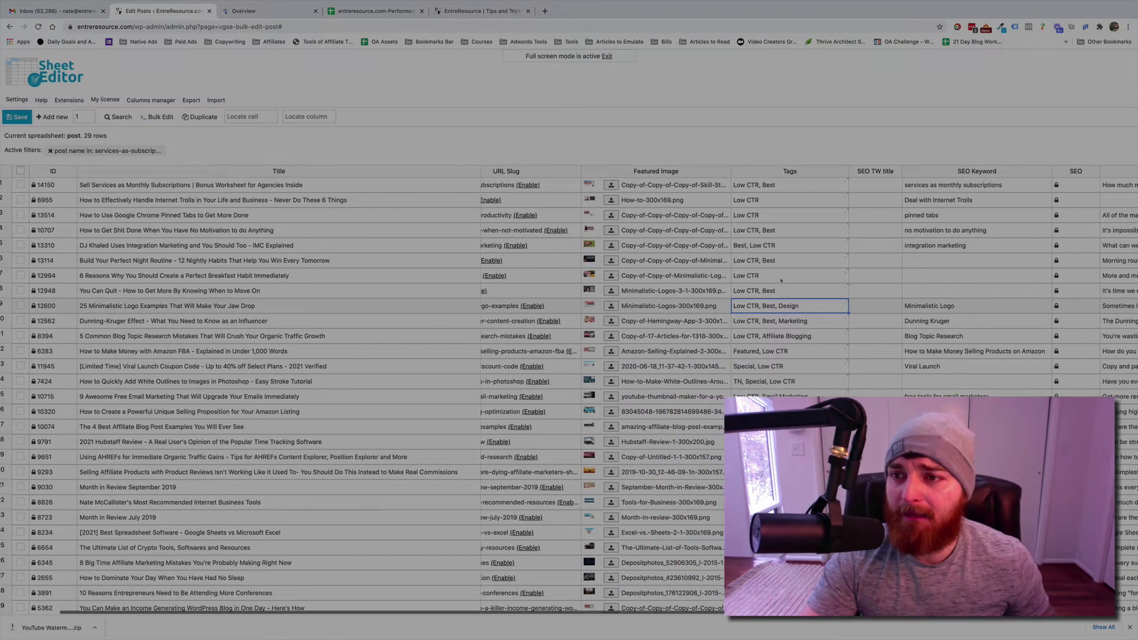
scroll(782, 281, right, 3)
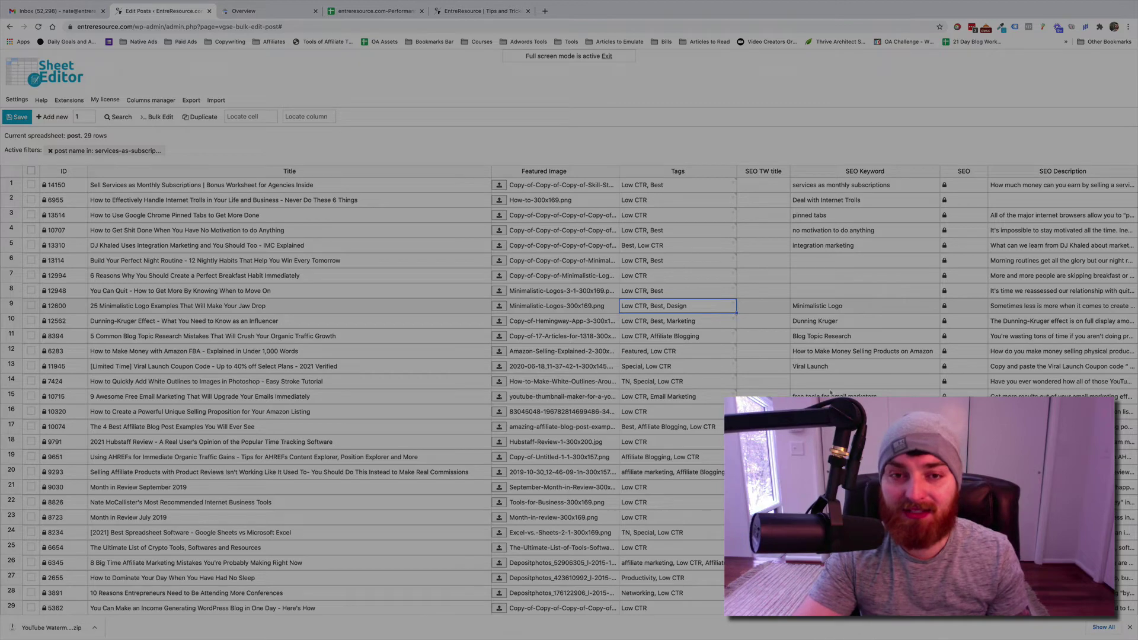
scroll(830, 393, down, 1)
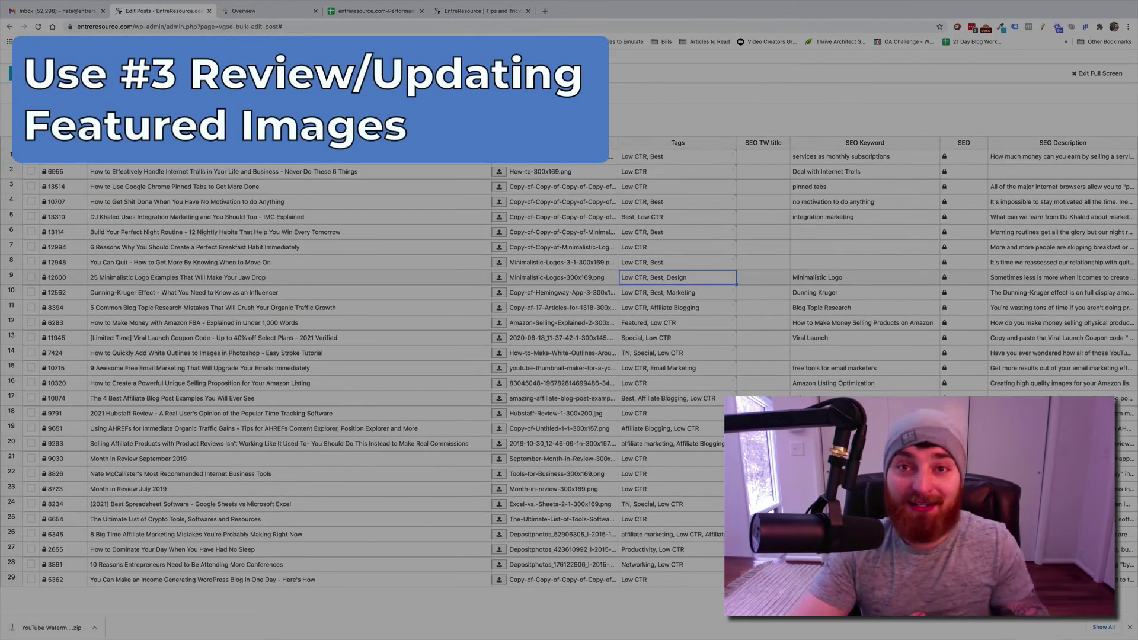
Select the White Outlines post's Featured Image cell and open its Media Library to choose a replacement
scroll(503, 299, up, 1)
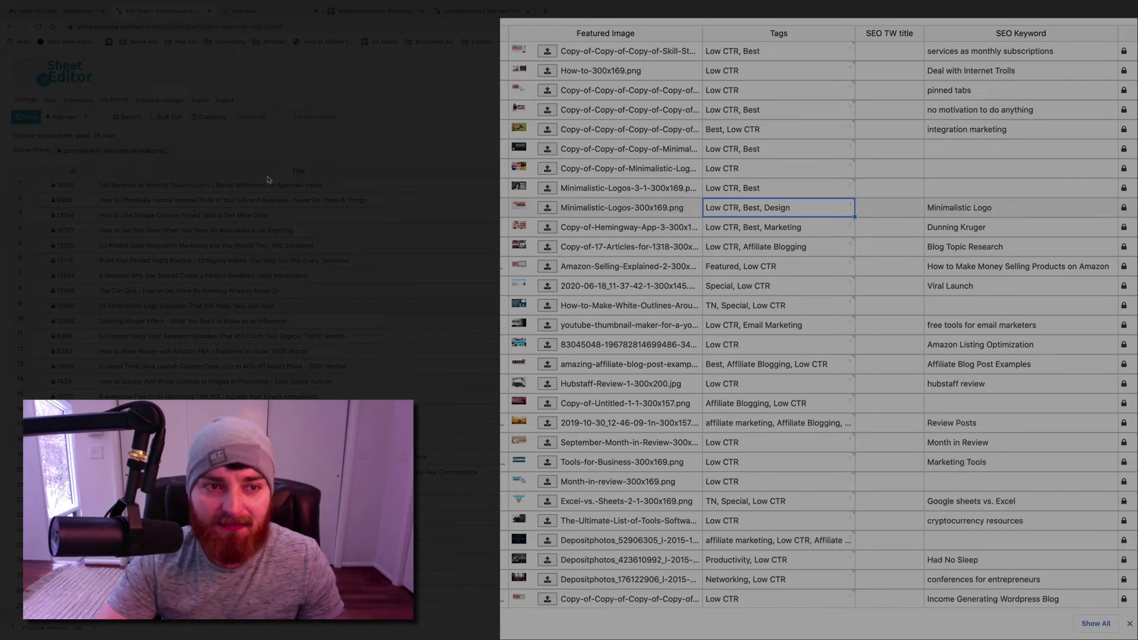
mouse_move(522, 73)
mouse_move(516, 148)
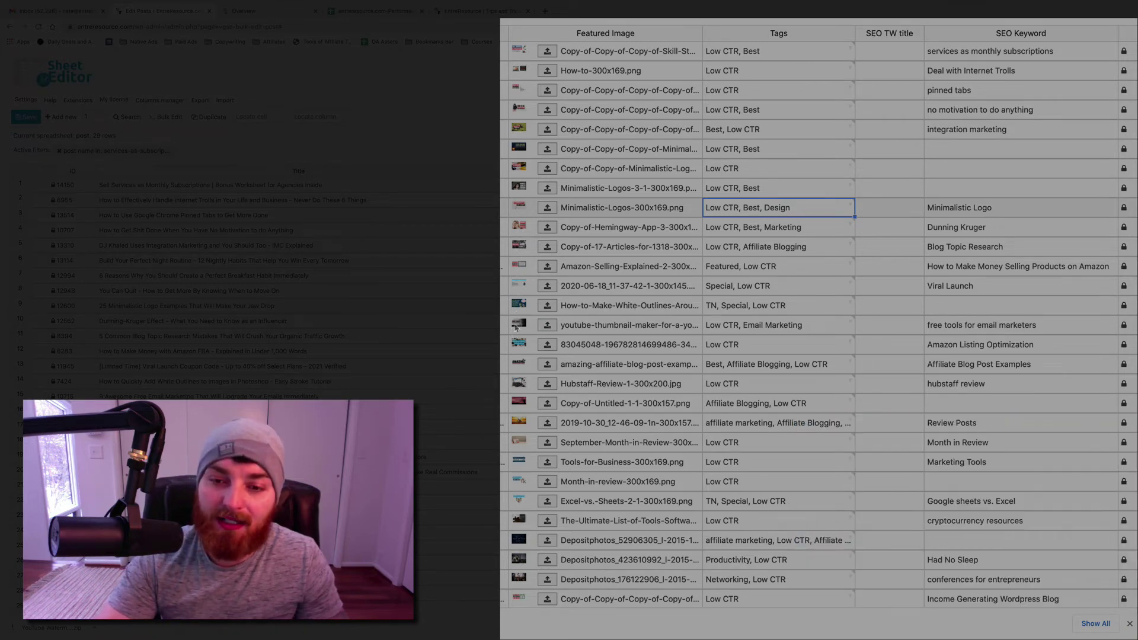
click(519, 306)
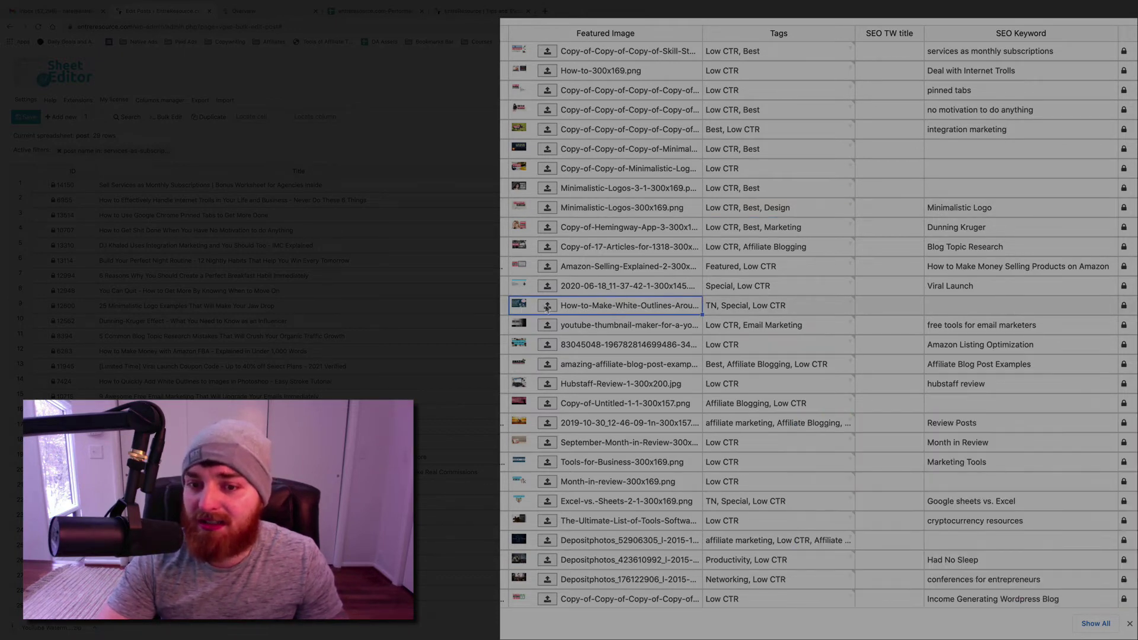
click(547, 305)
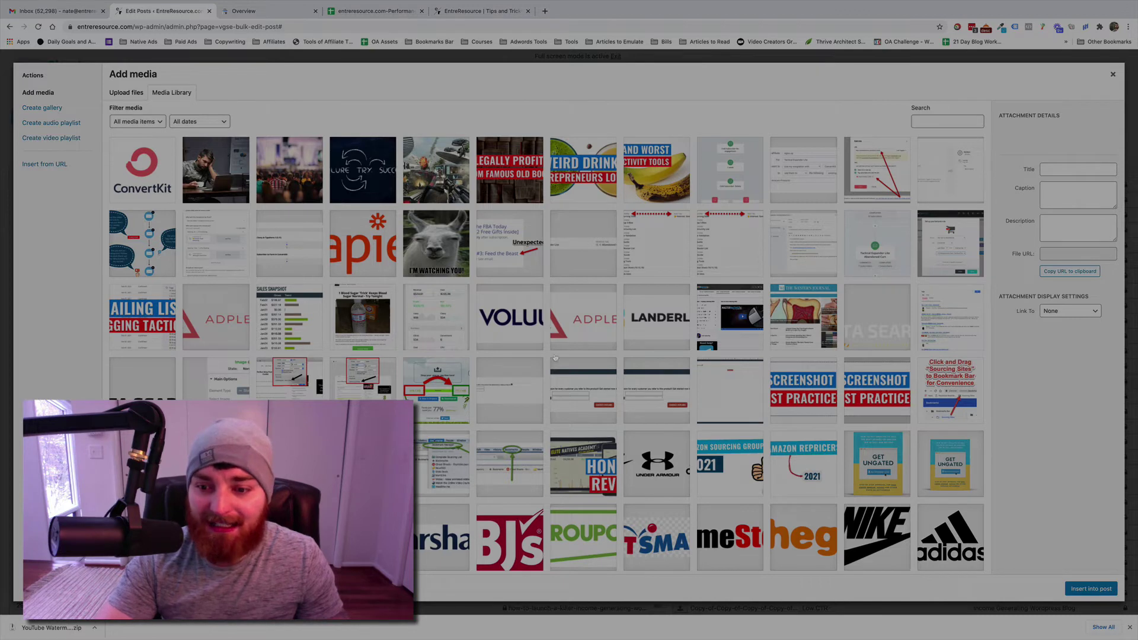
Close the Add media dialog without choosing a new featured image
click(1114, 74)
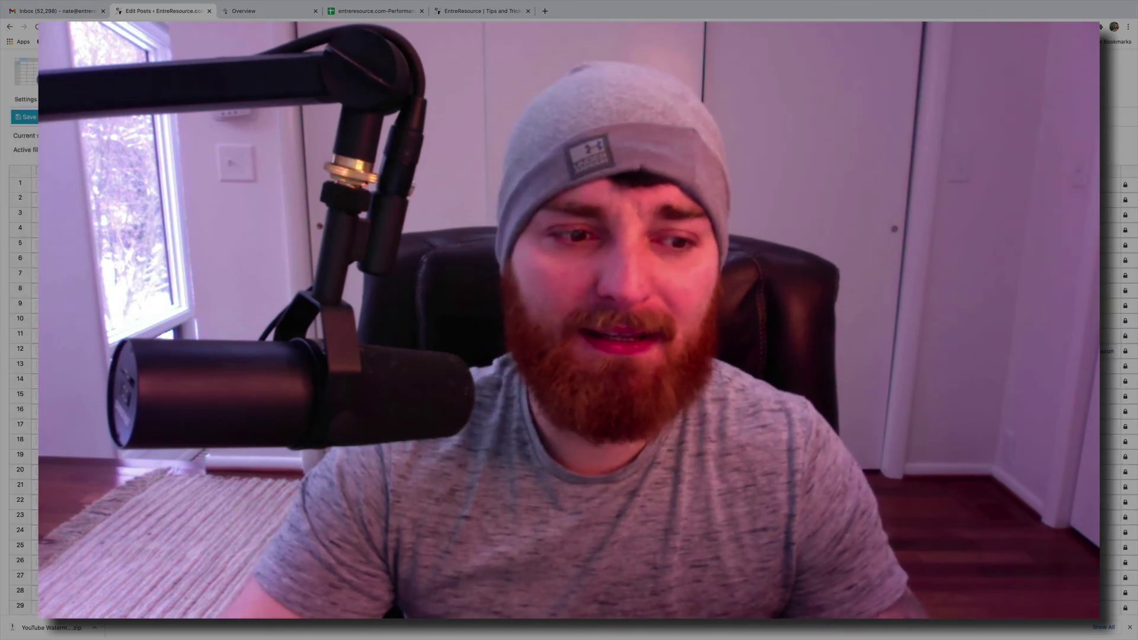
click(12, 27)
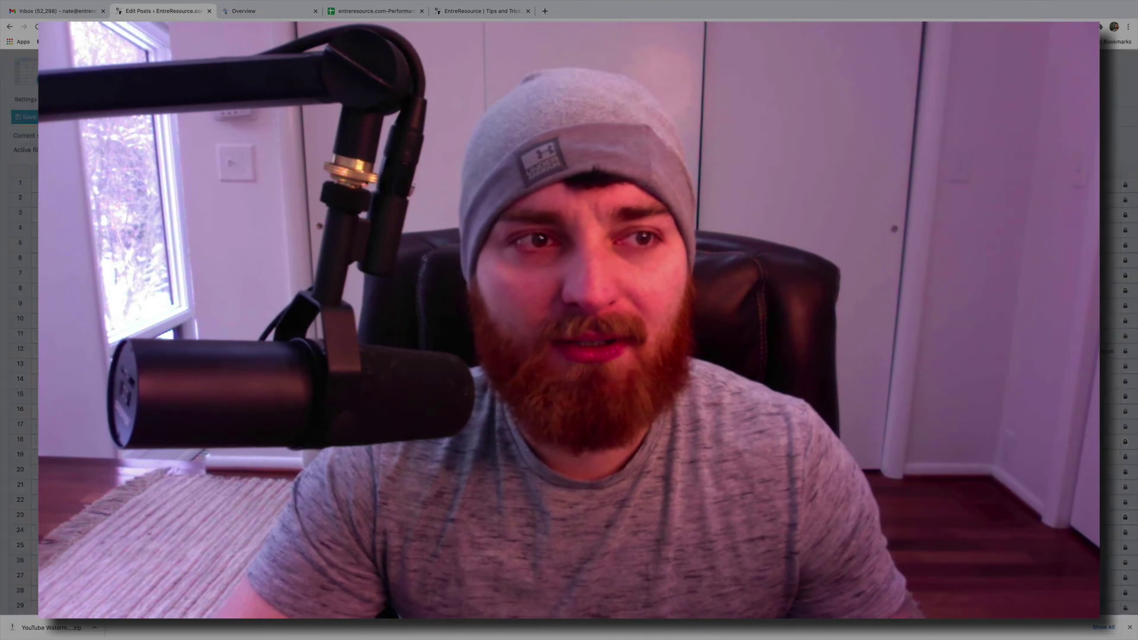
click(27, 101)
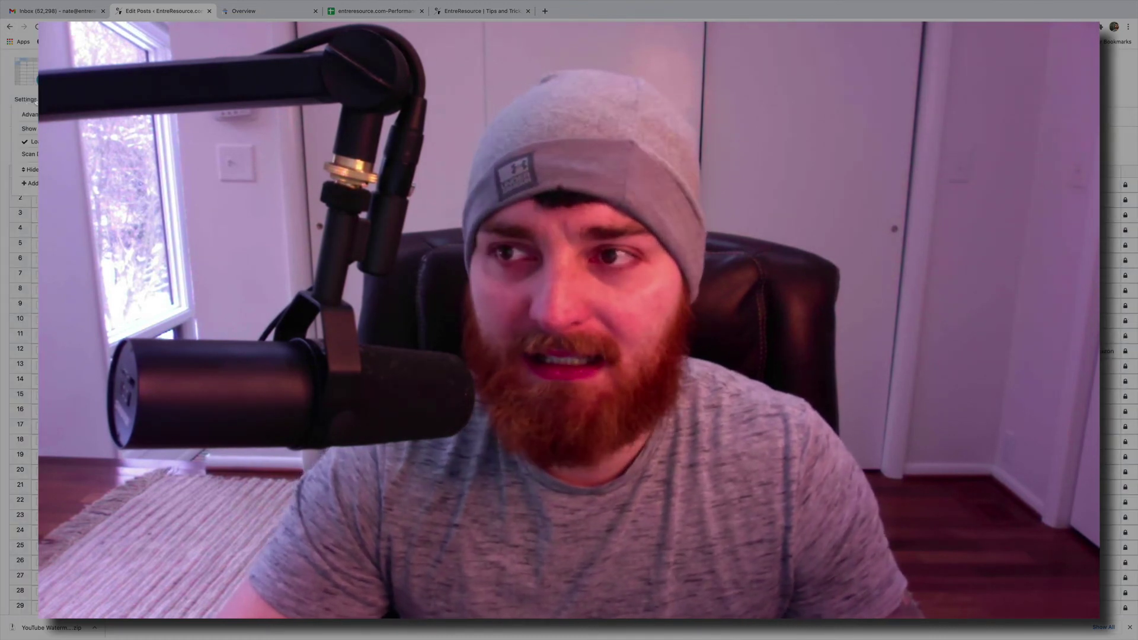
key(Escape)
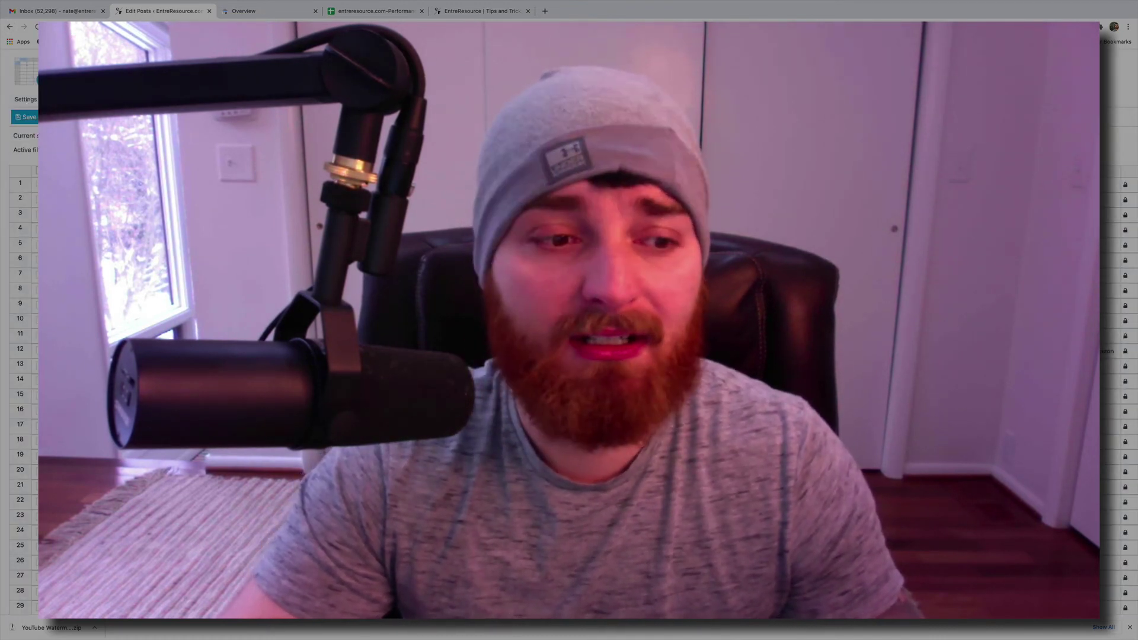